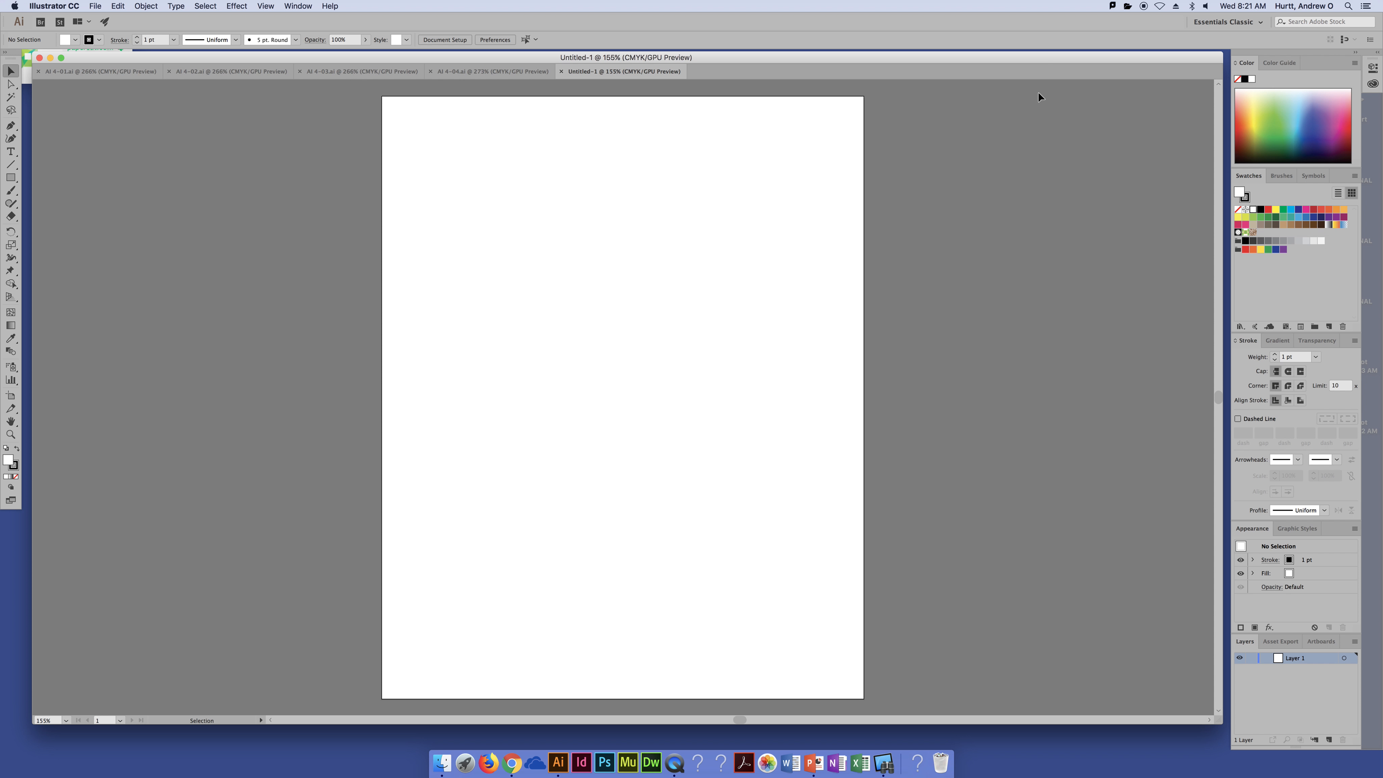
pyautogui.moveTo(1053, 59); pyautogui.dragTo(1056, 58)
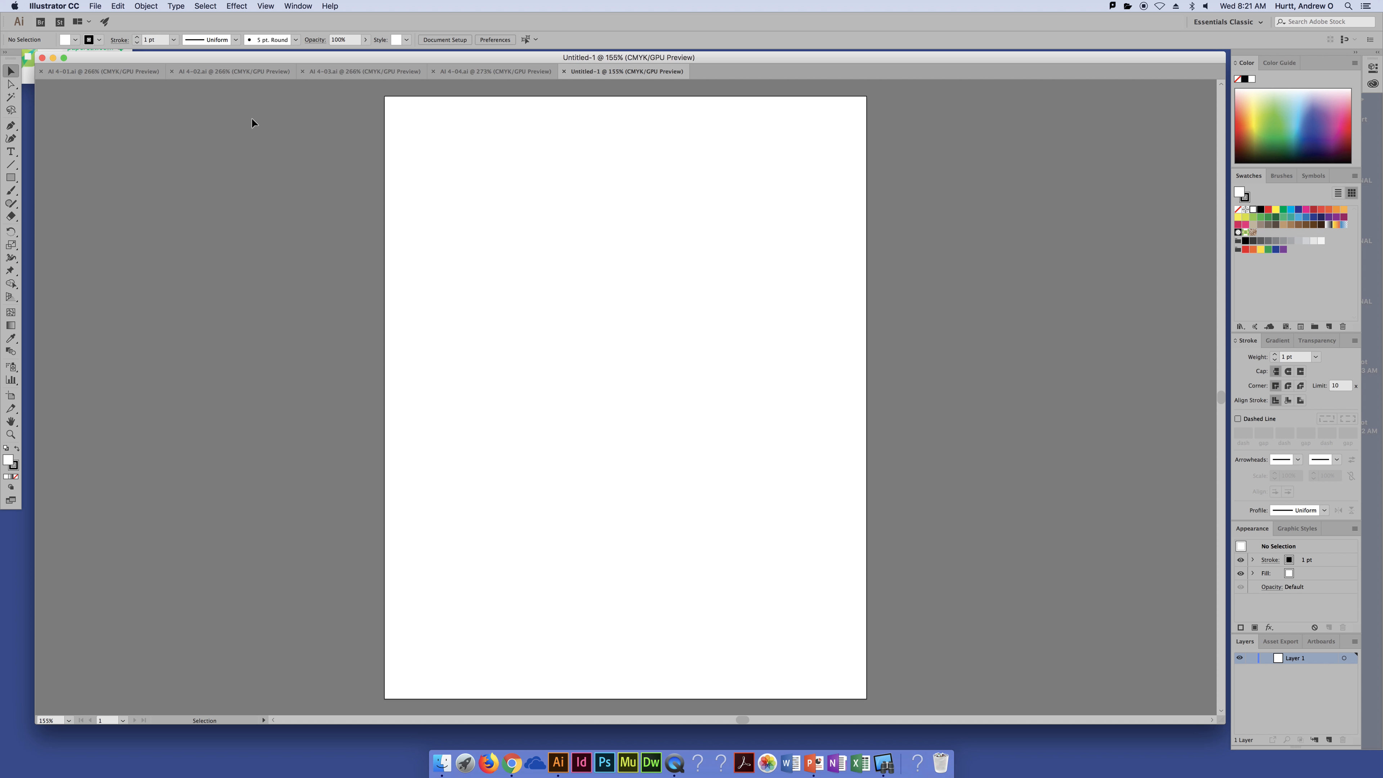
# Step: Place BW photo.tif on the artboard at its original size
pyautogui.click(95, 6)
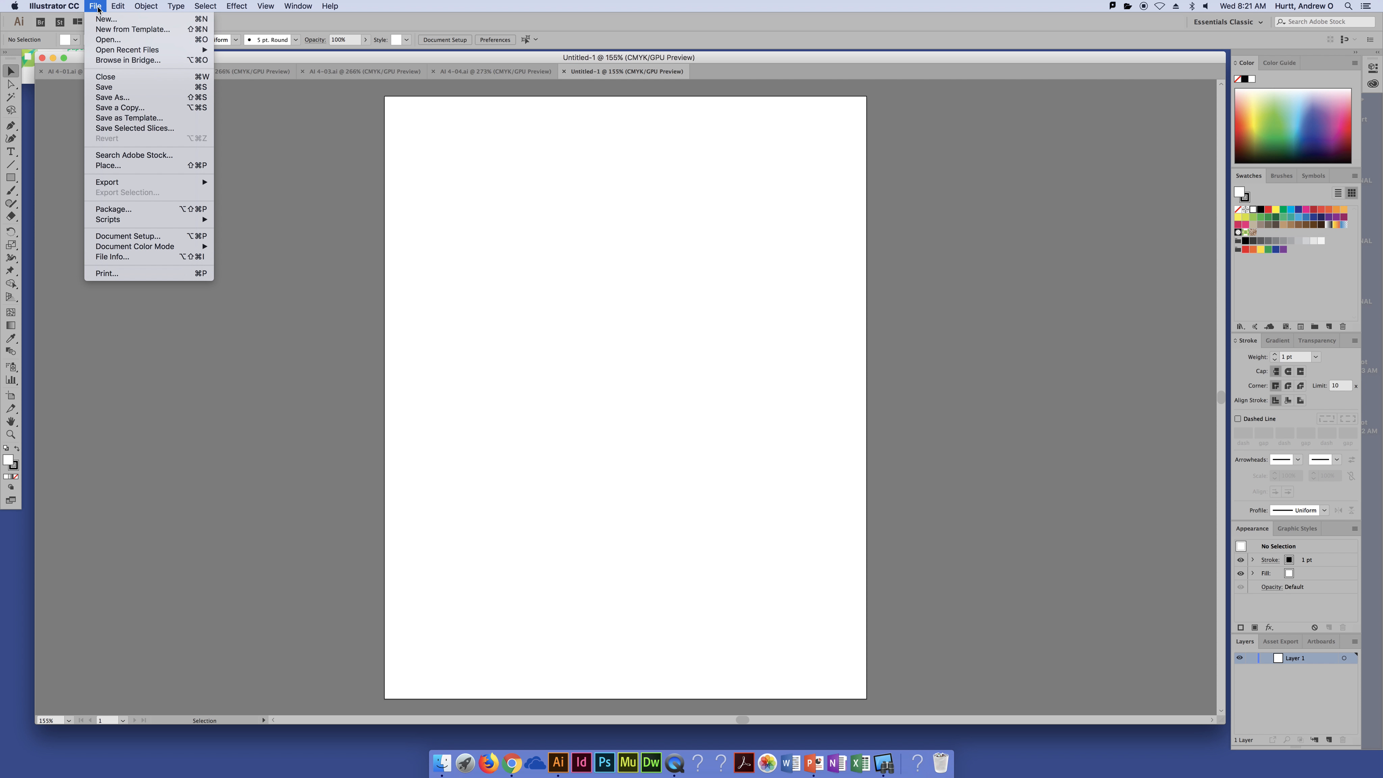
pyautogui.click(145, 169)
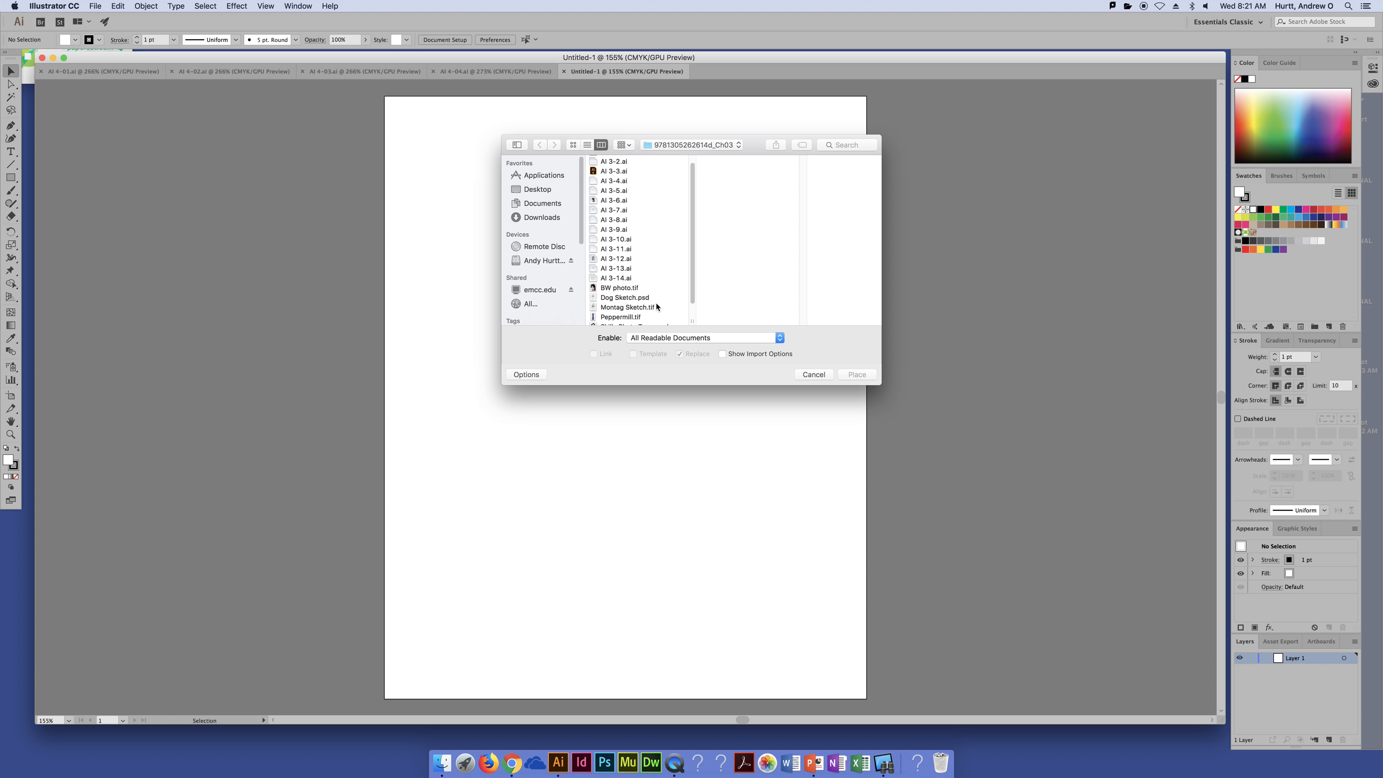
pyautogui.scroll(-2, 660, 304)
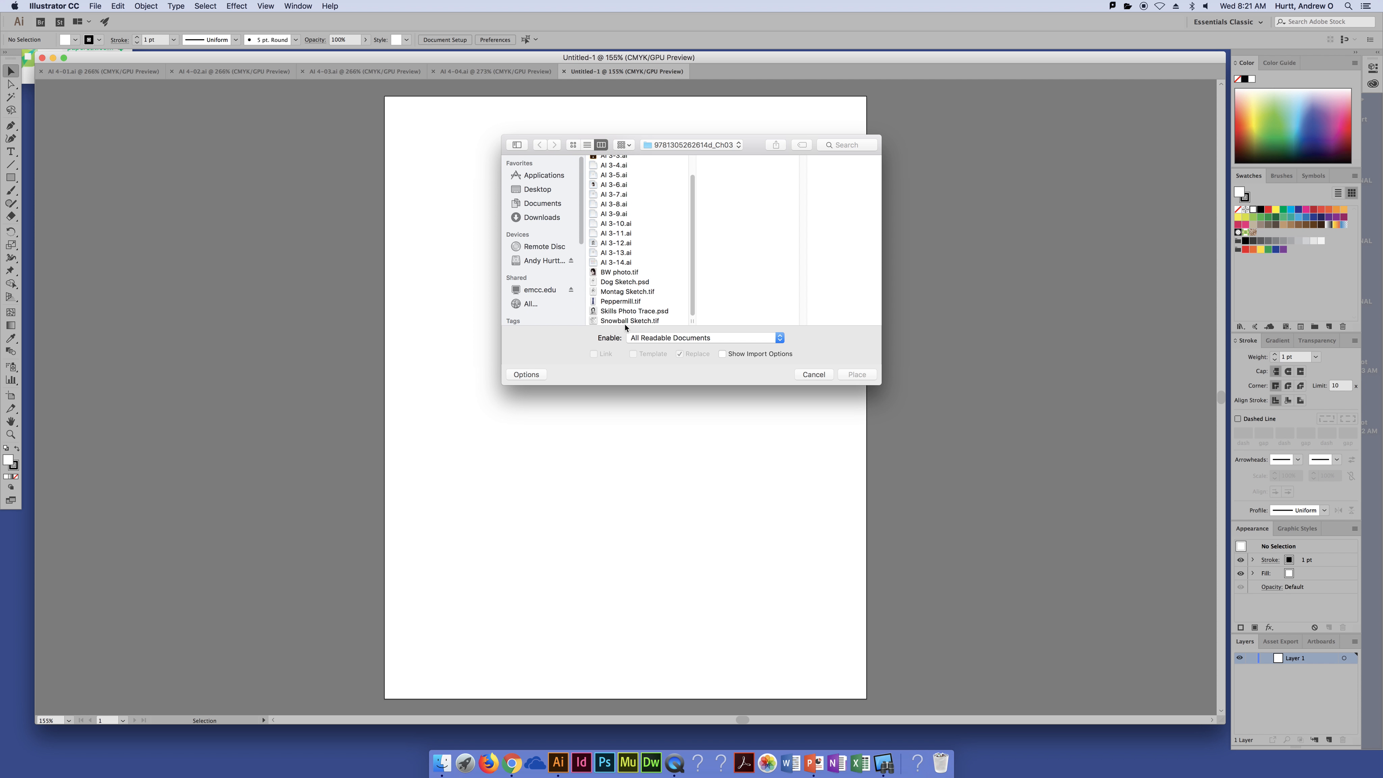
pyautogui.click(619, 273)
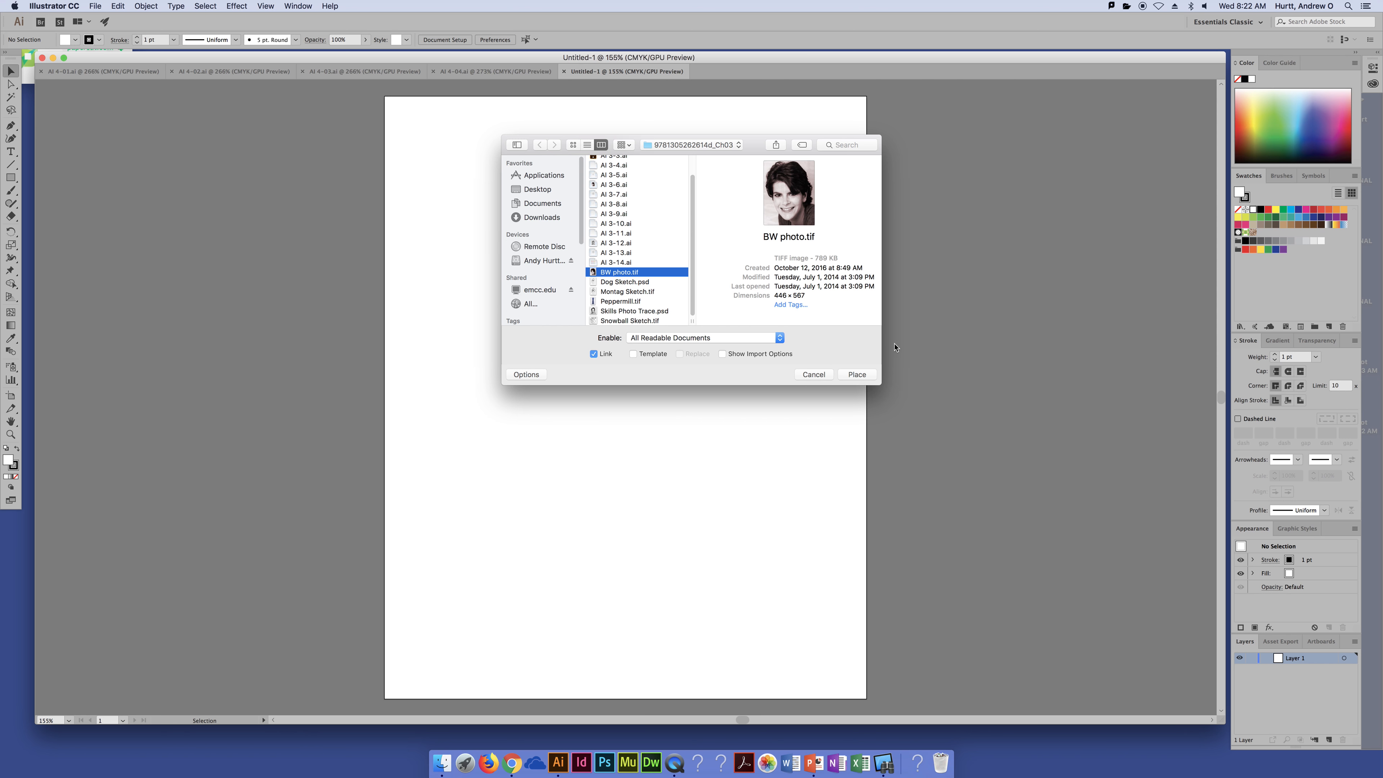
pyautogui.click(857, 376)
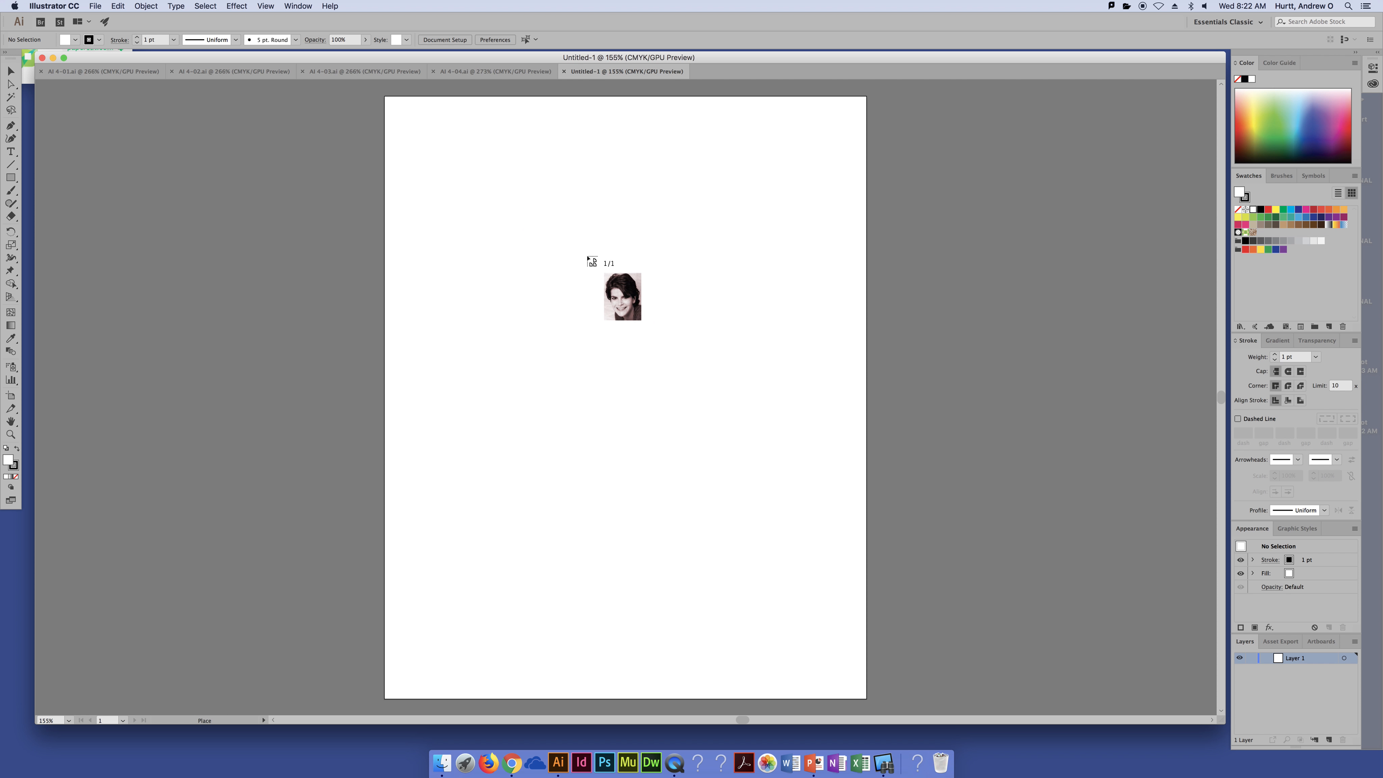
pyautogui.click(573, 243)
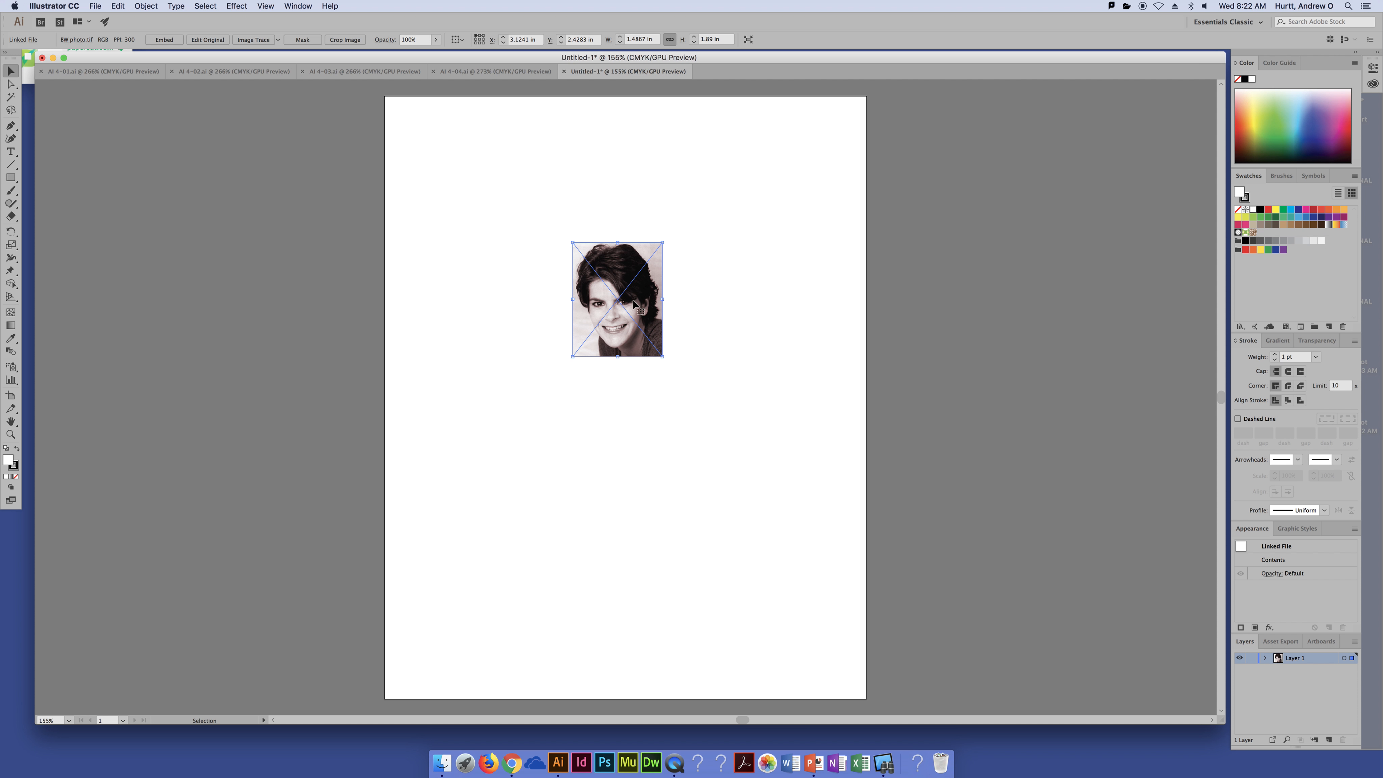
pyautogui.click(717, 293)
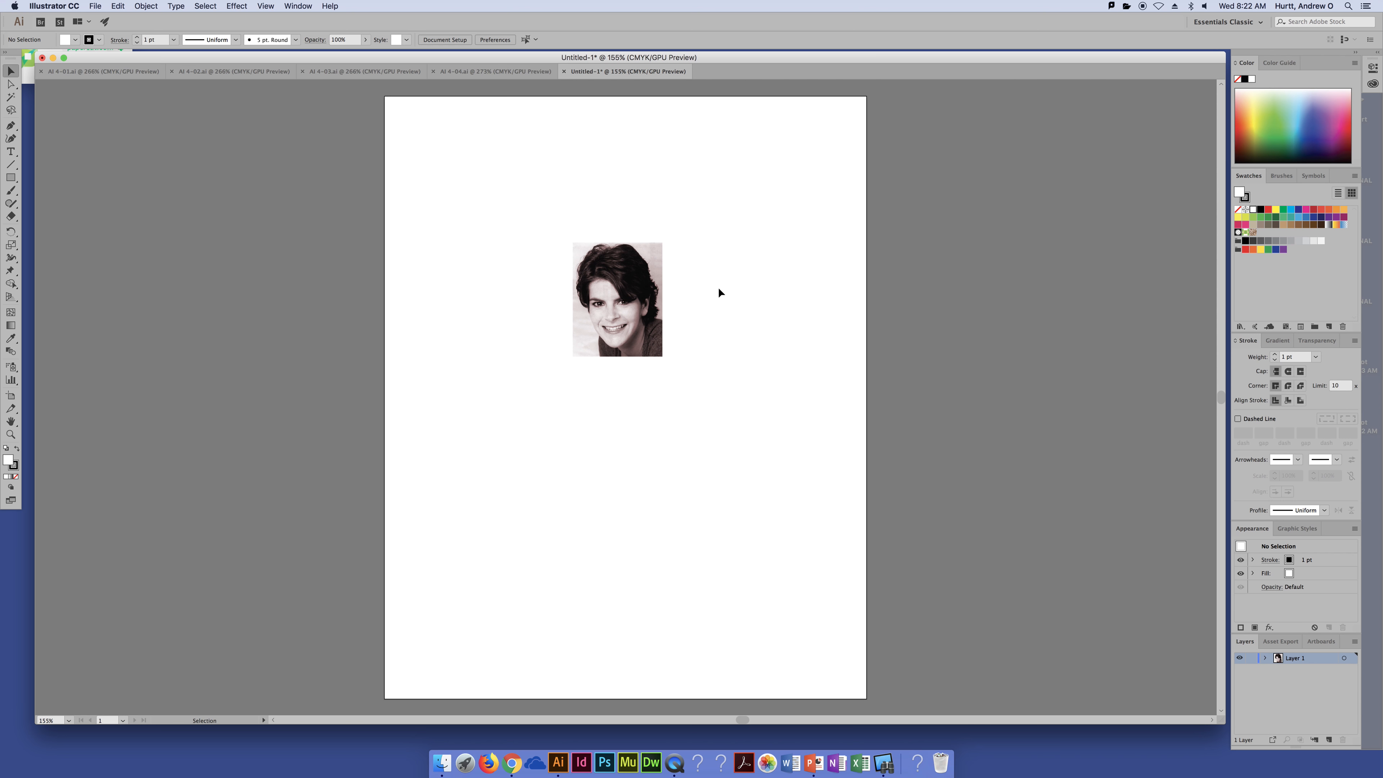
# Step: Select the small placed photo and delete it
pyautogui.click(624, 304)
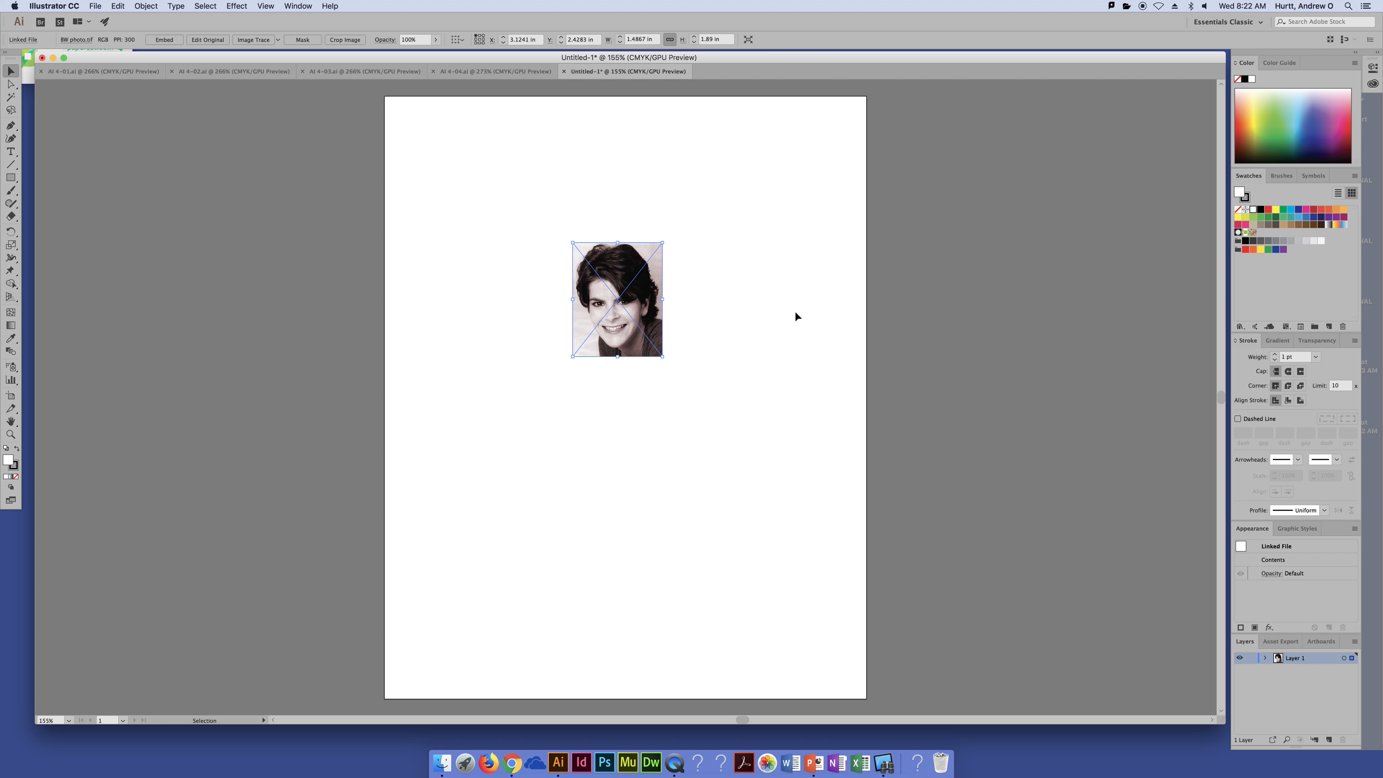
pyautogui.click(727, 390)
pyautogui.click(619, 311)
pyautogui.press('Delete')
# Step: Place BW photo.tif again, drawing its frame about 4.45 in wide by 5.66 in tall on the artboard
pyautogui.press('super+shift+p')
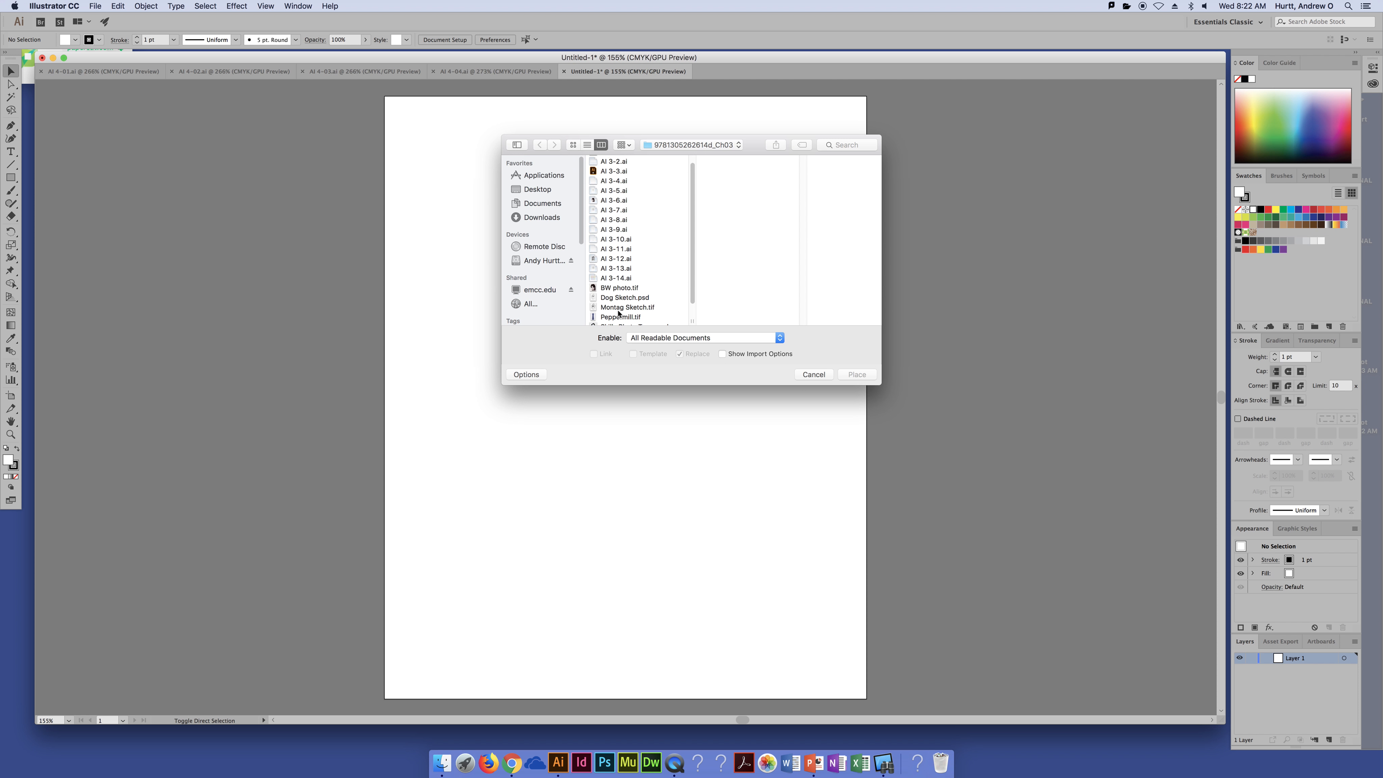
pyautogui.click(620, 288)
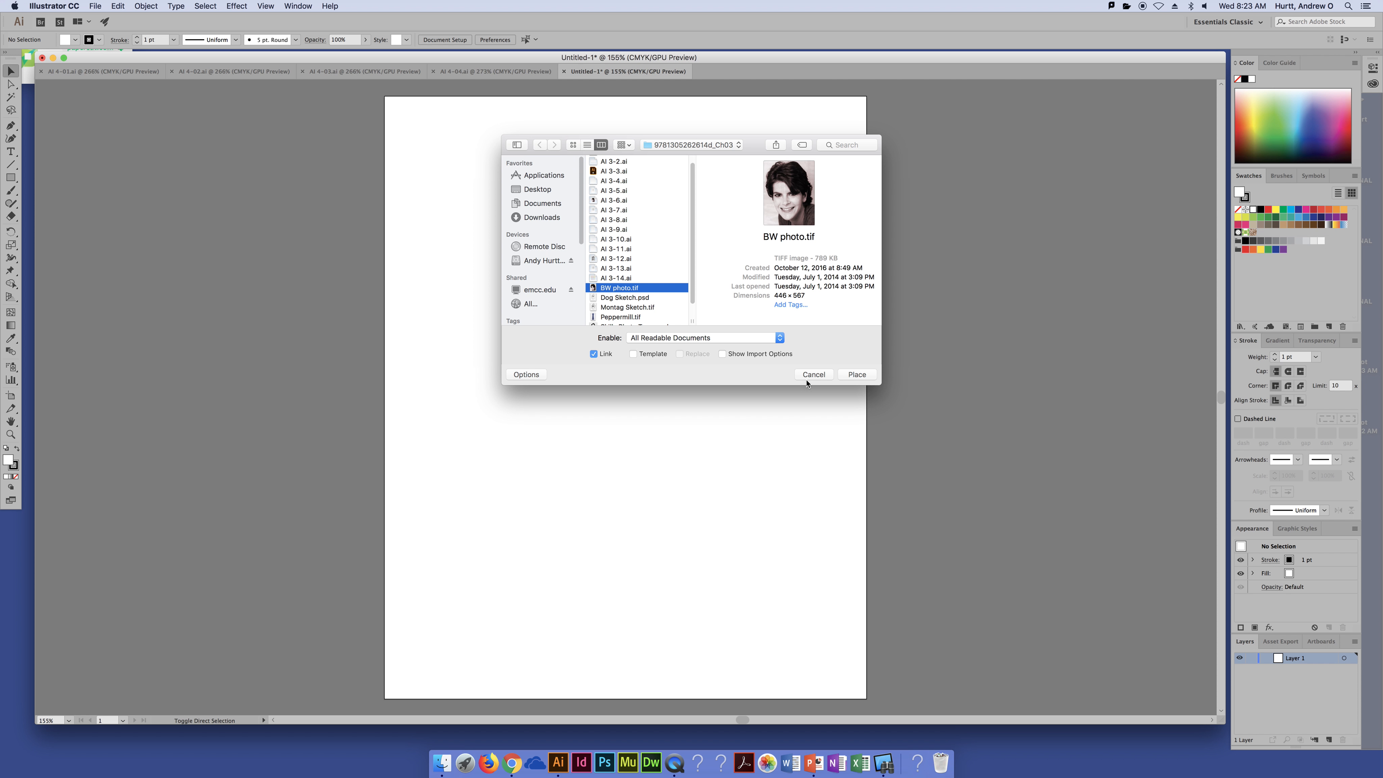
pyautogui.click(857, 374)
pyautogui.moveTo(509, 213); pyautogui.dragTo(777, 556)
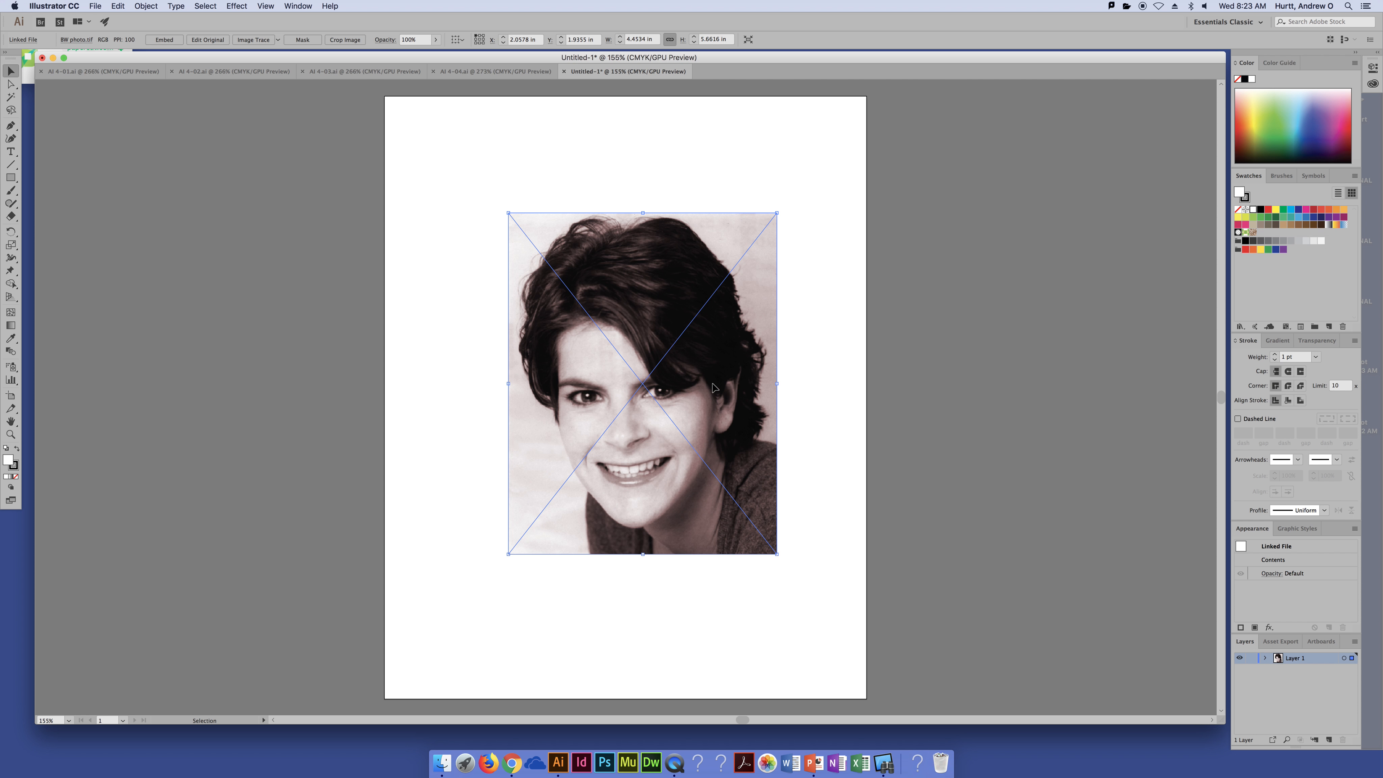
# Step: Move the placed photo slightly up and left so it sits centred in the upper artboard area
pyautogui.moveTo(716, 395); pyautogui.dragTo(699, 372)
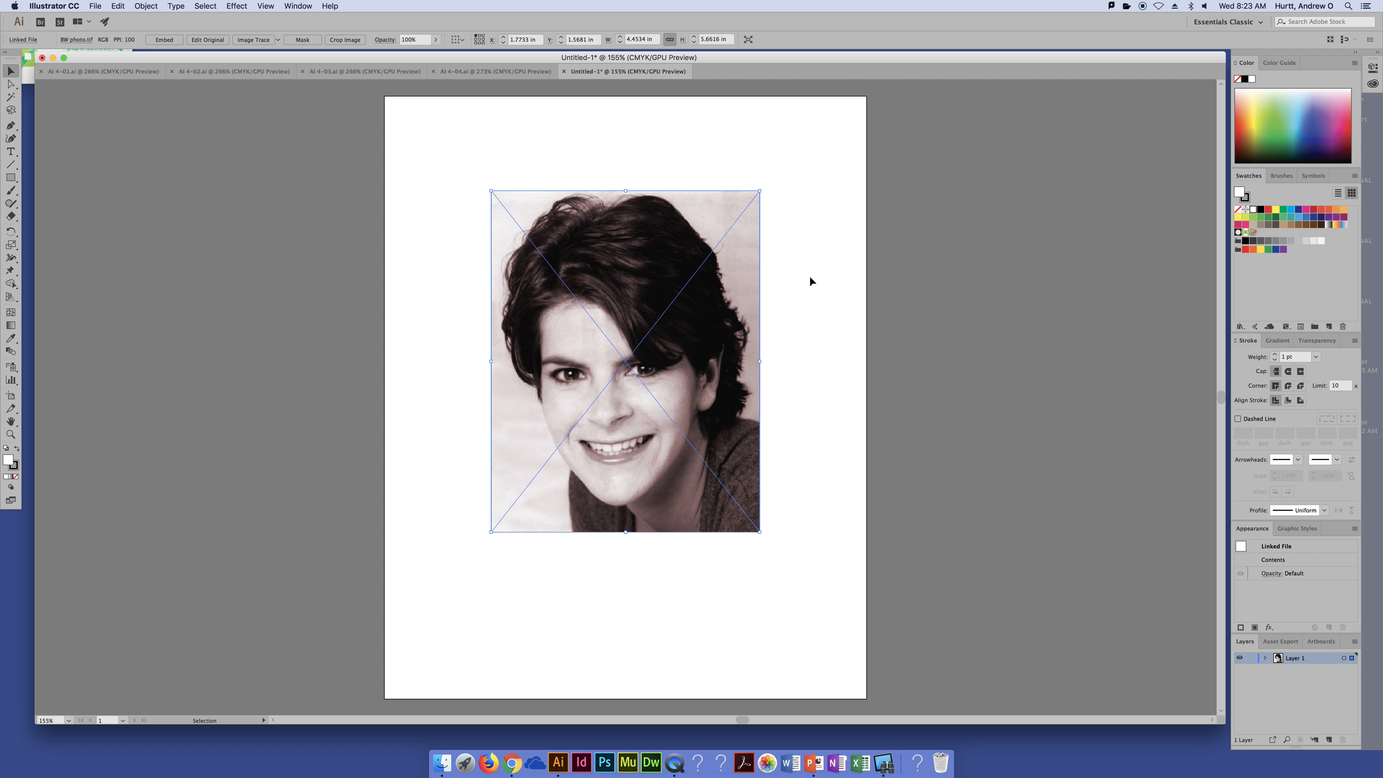
pyautogui.click(823, 254)
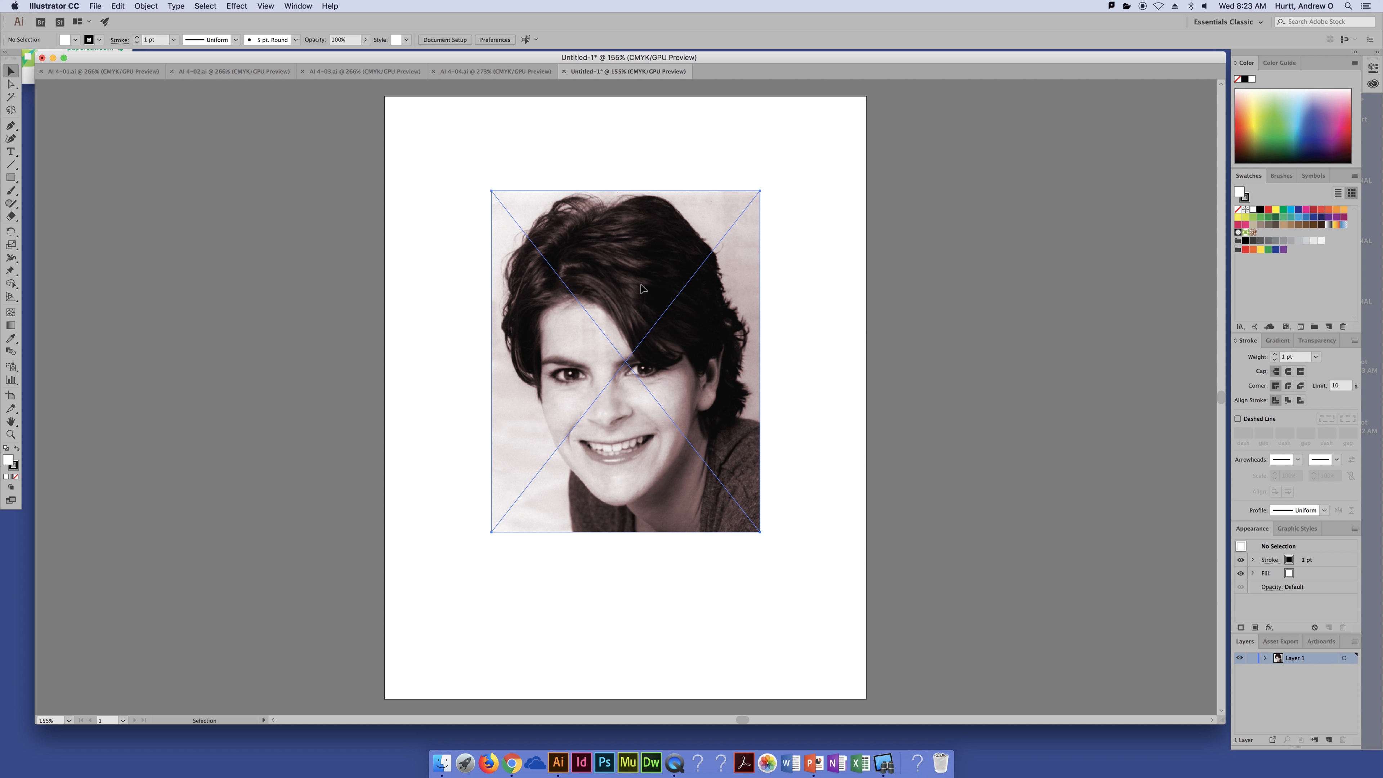
pyautogui.moveTo(642, 289); pyautogui.dragTo(633, 290)
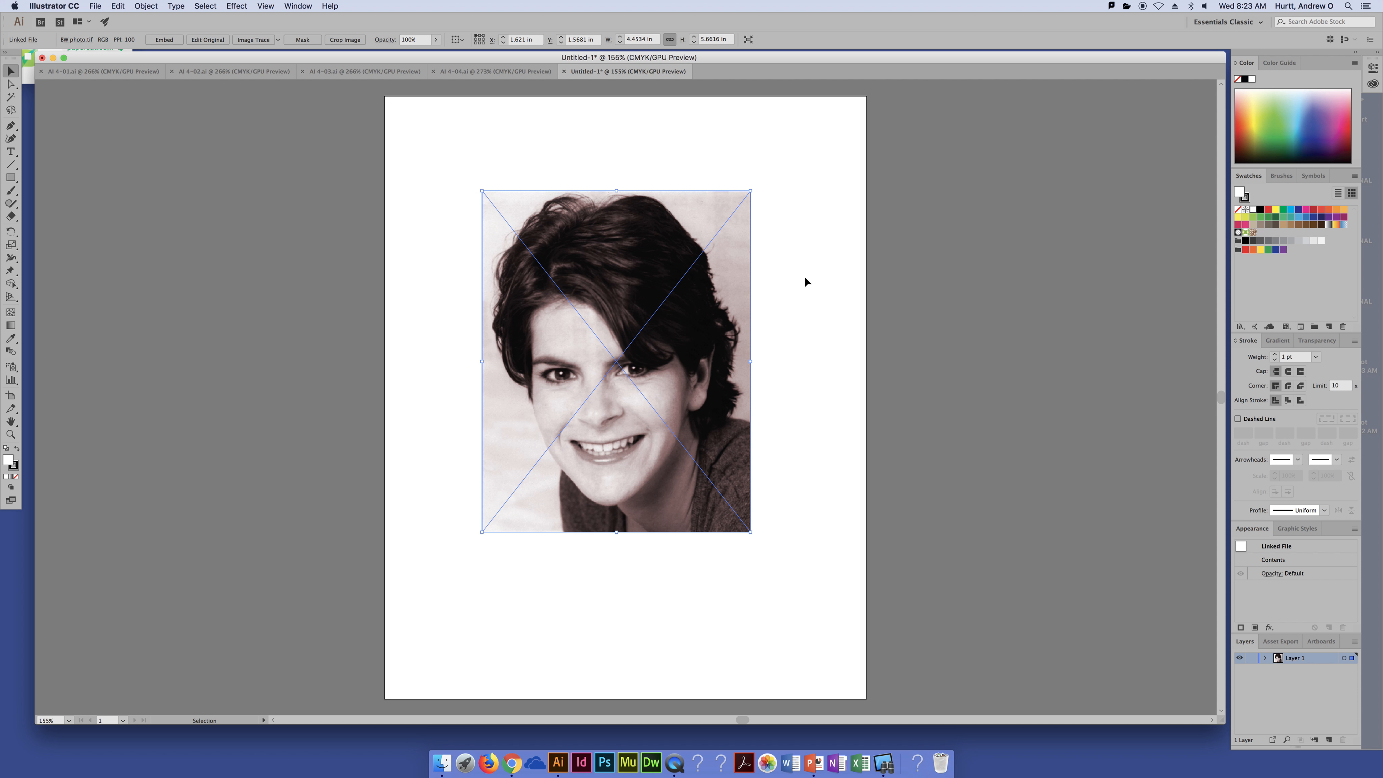
pyautogui.click(774, 199)
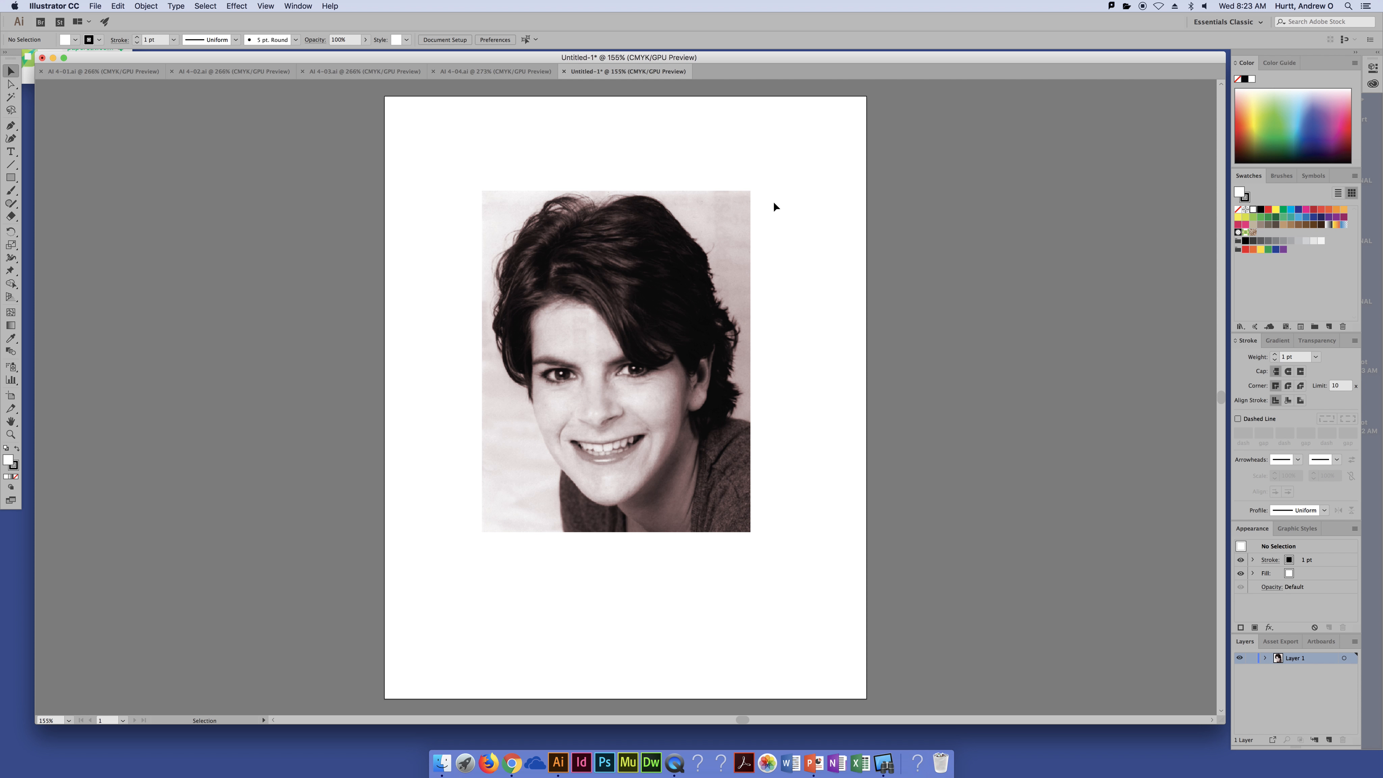
# Step: Select the photo and apply Image Trace with the 3 Colors preset
pyautogui.click(674, 433)
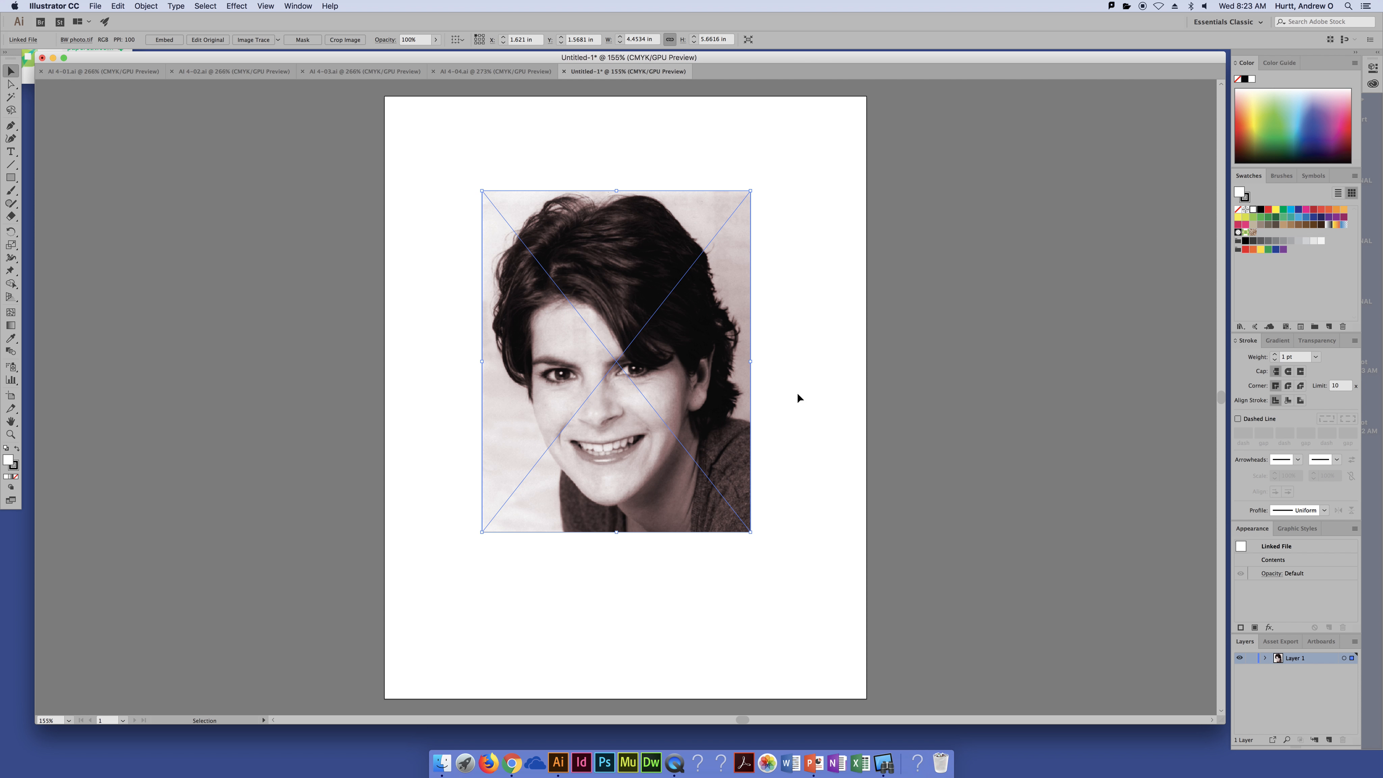
pyautogui.click(822, 420)
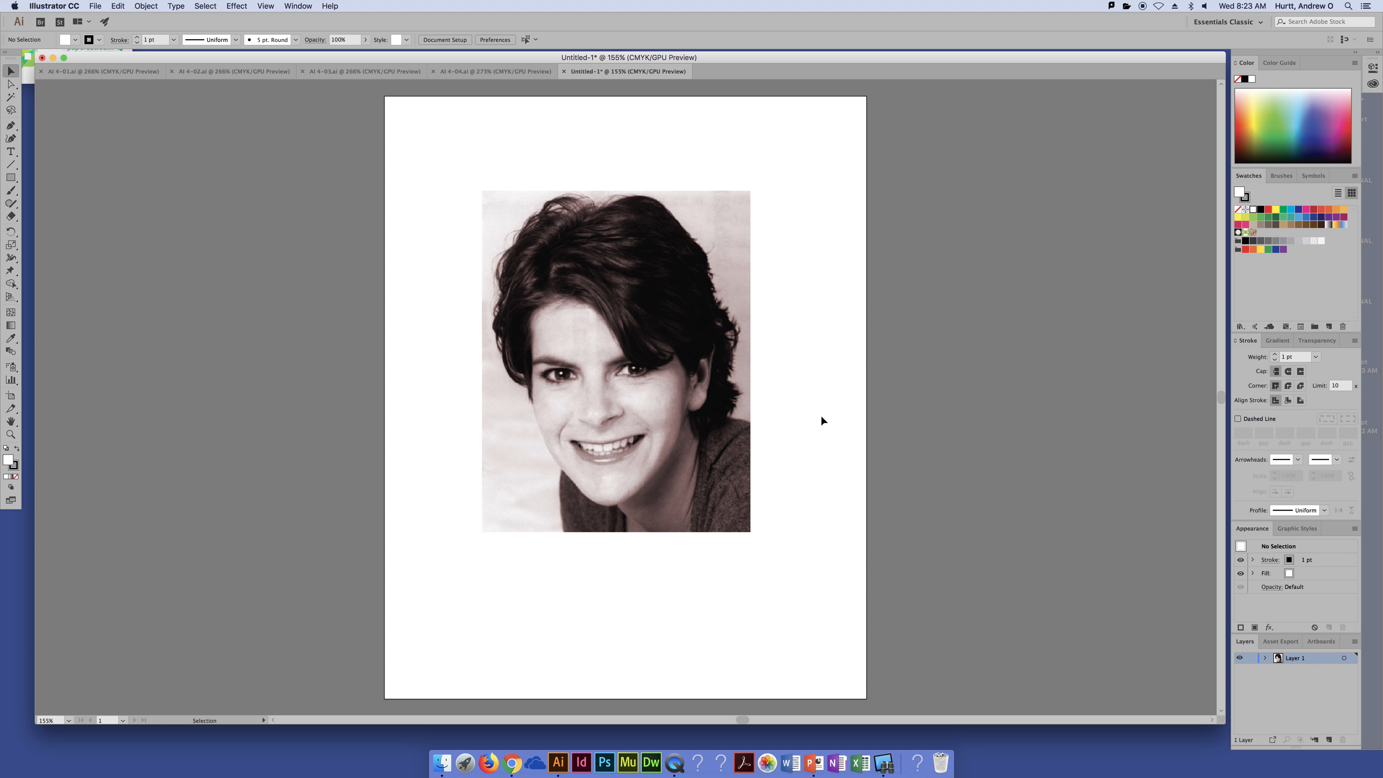
pyautogui.click(746, 406)
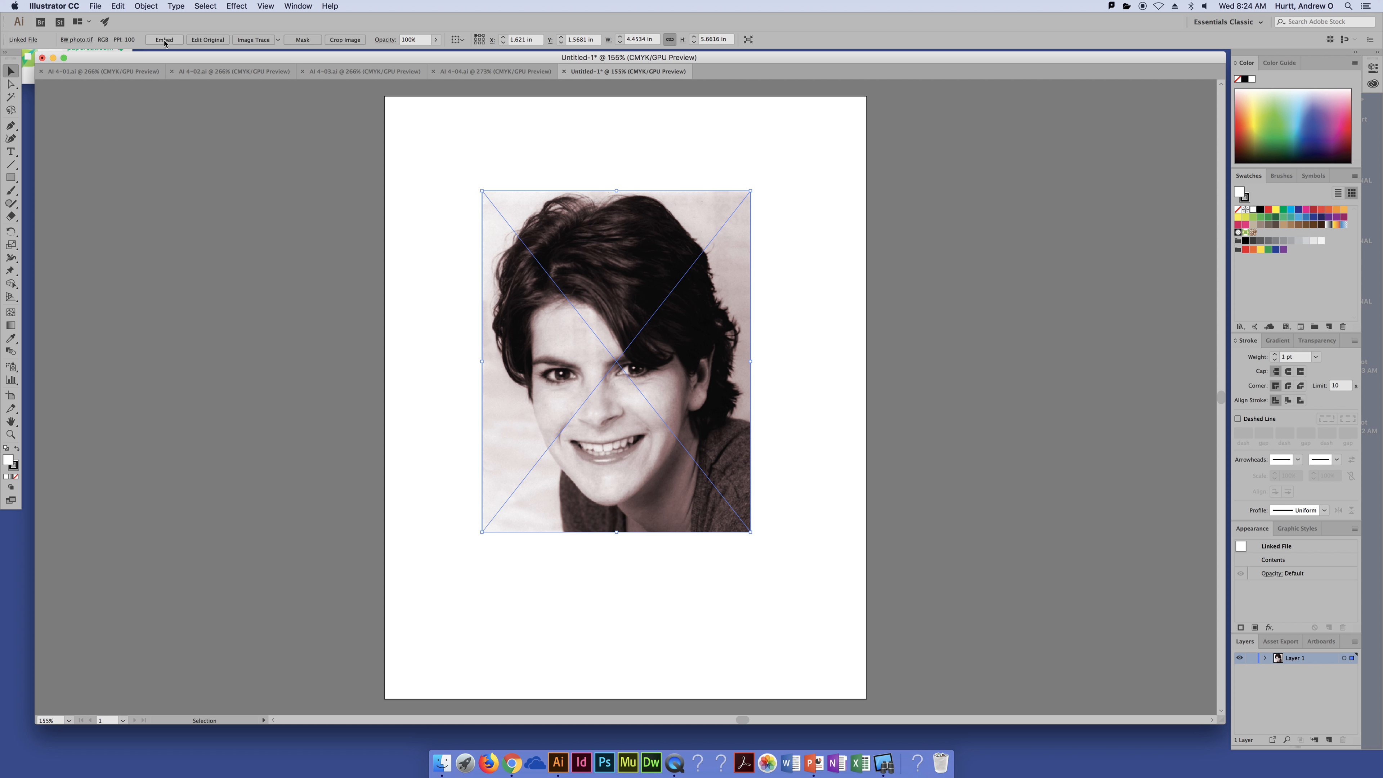
pyautogui.click(279, 40)
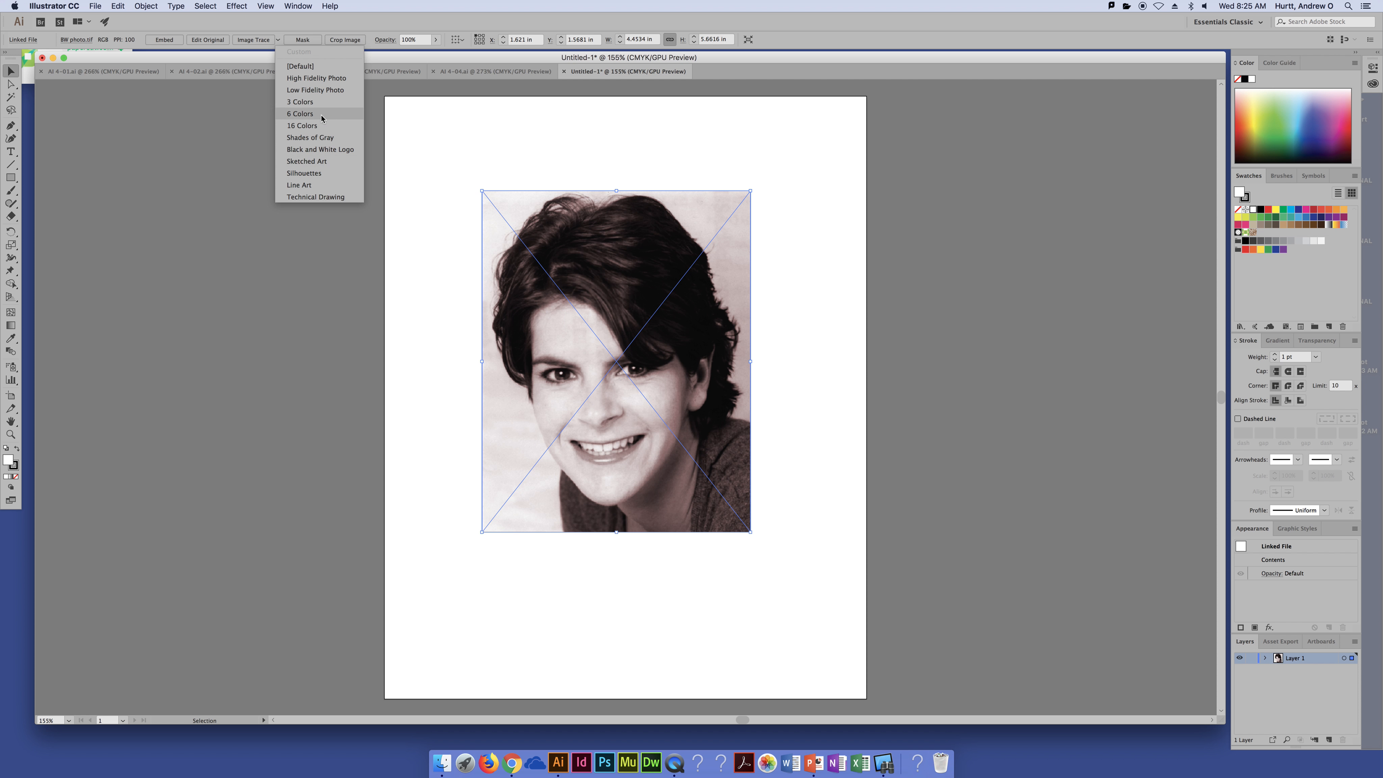
pyautogui.click(317, 102)
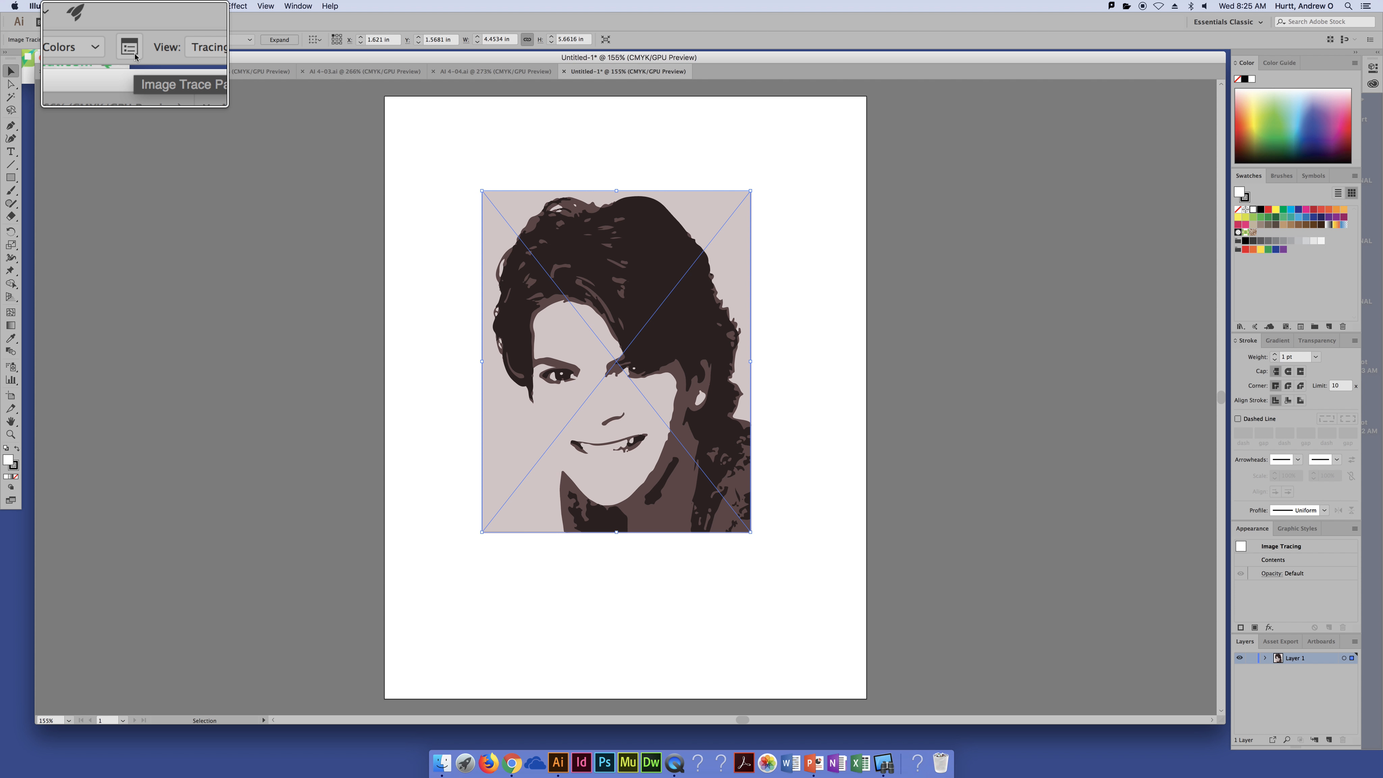
# Step: Open the Image Trace panel and move it away from the traced photo
pyautogui.click(135, 56)
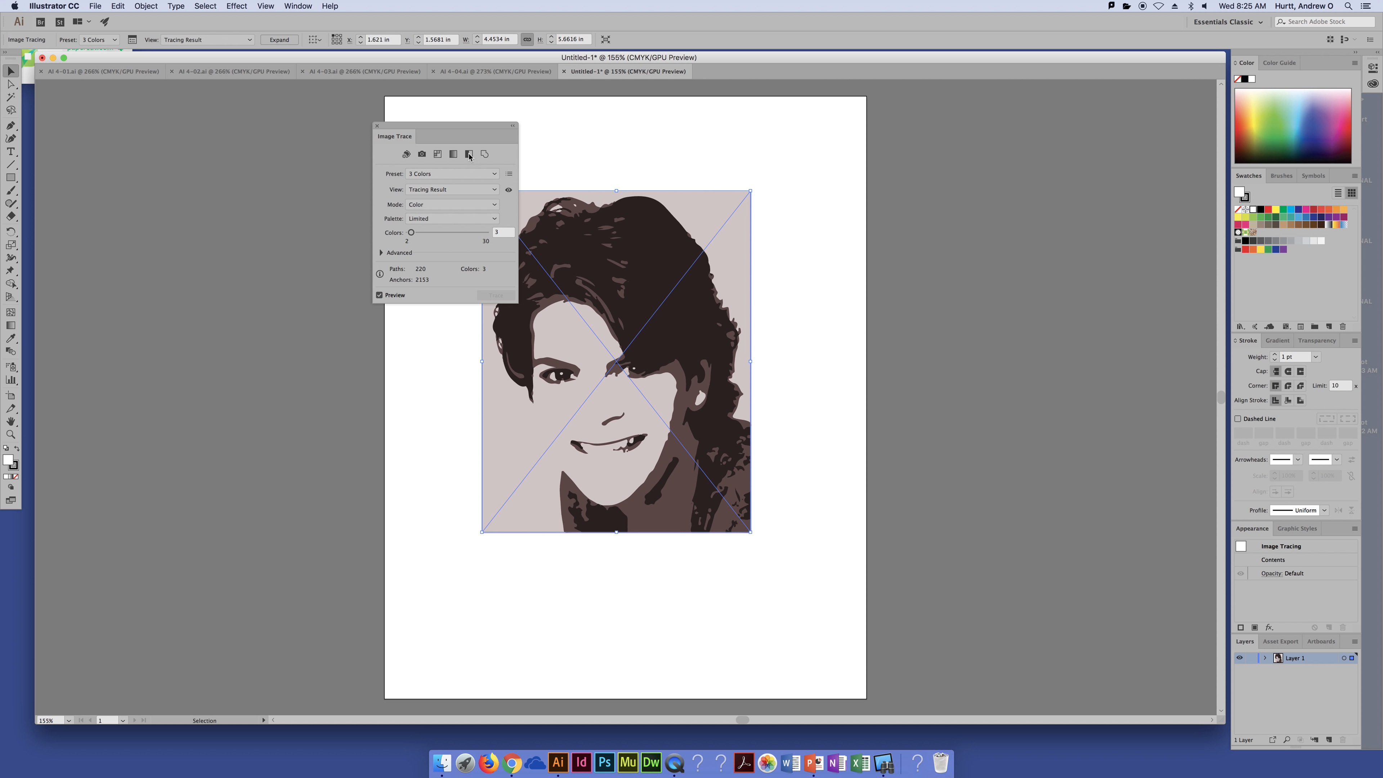
pyautogui.press('super+shift+a')
pyautogui.moveTo(468, 128); pyautogui.dragTo(298, 99)
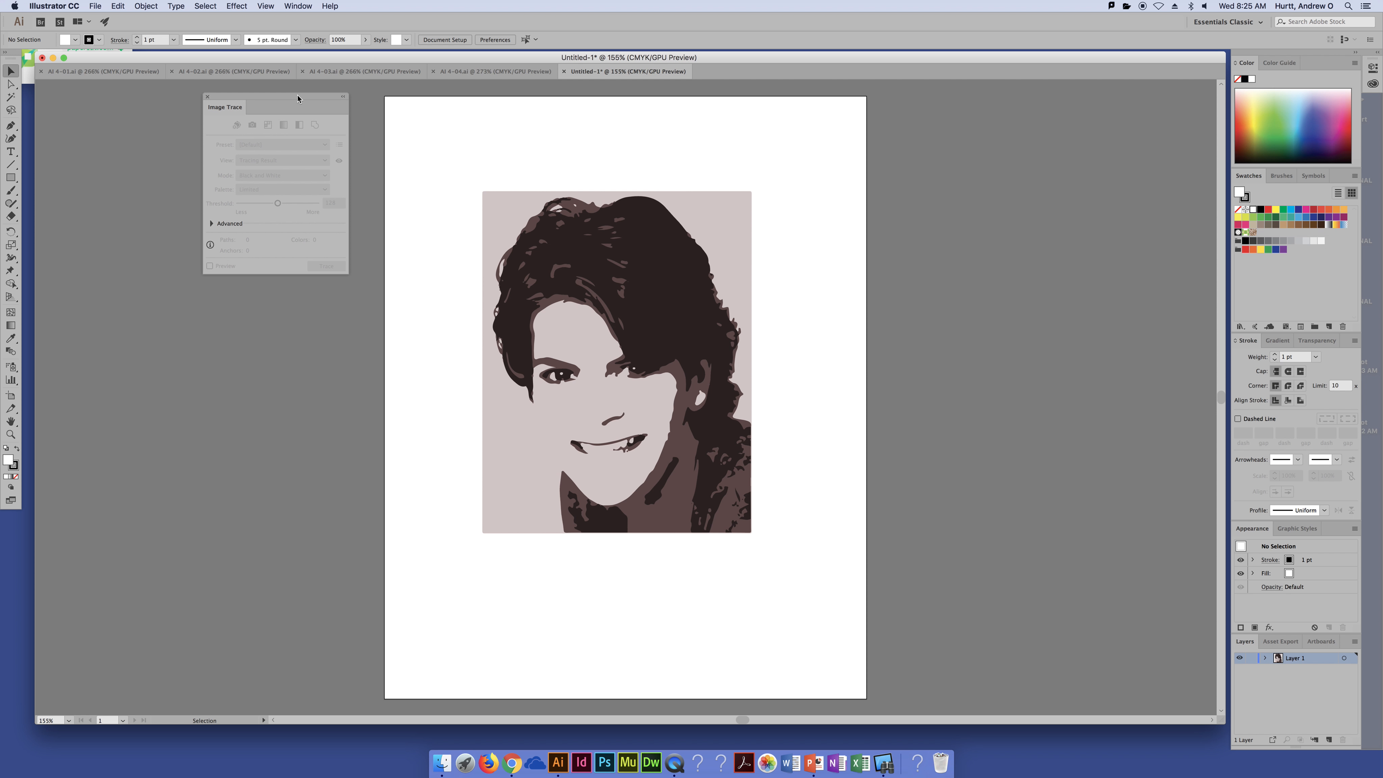
# Step: Reselect the traced photo and raise the trace Colors setting to 8
pyautogui.click(619, 288)
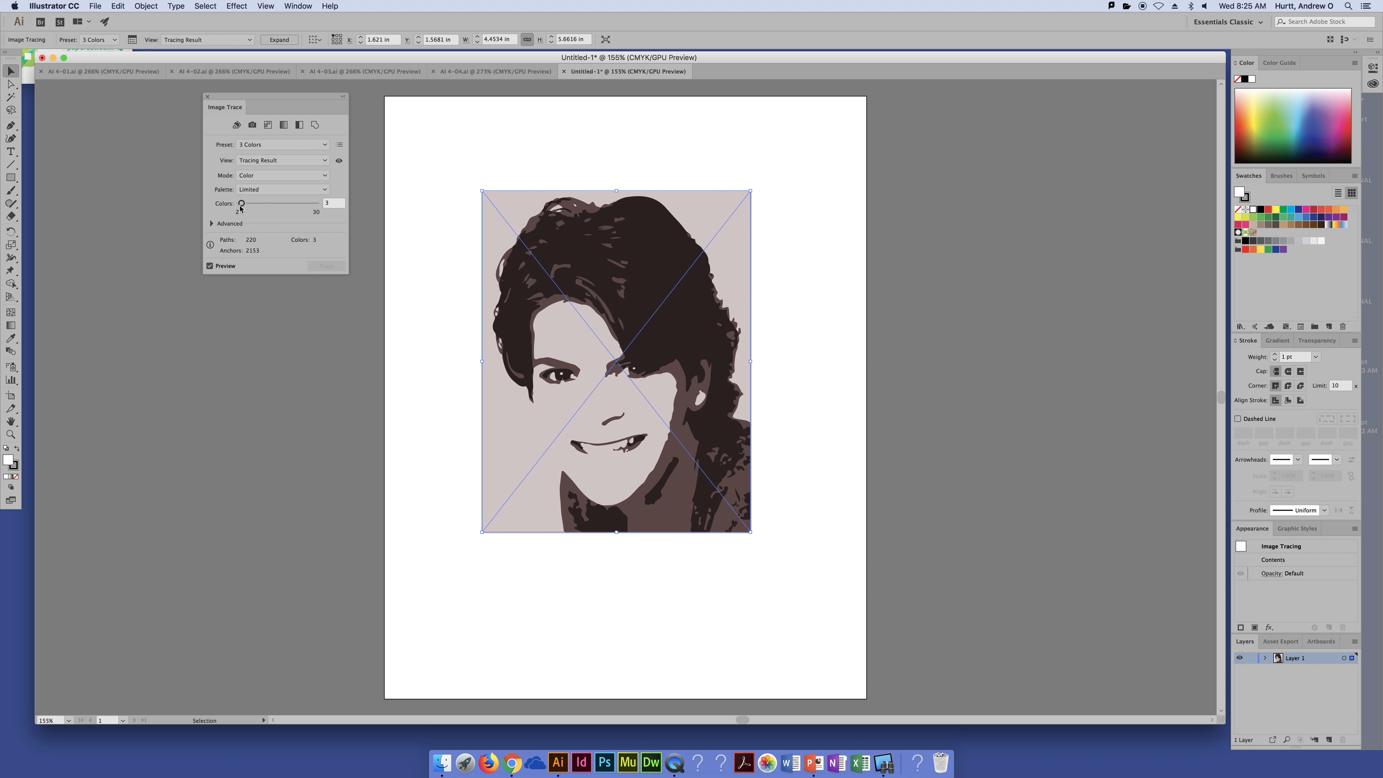
pyautogui.moveTo(242, 203); pyautogui.dragTo(248, 207)
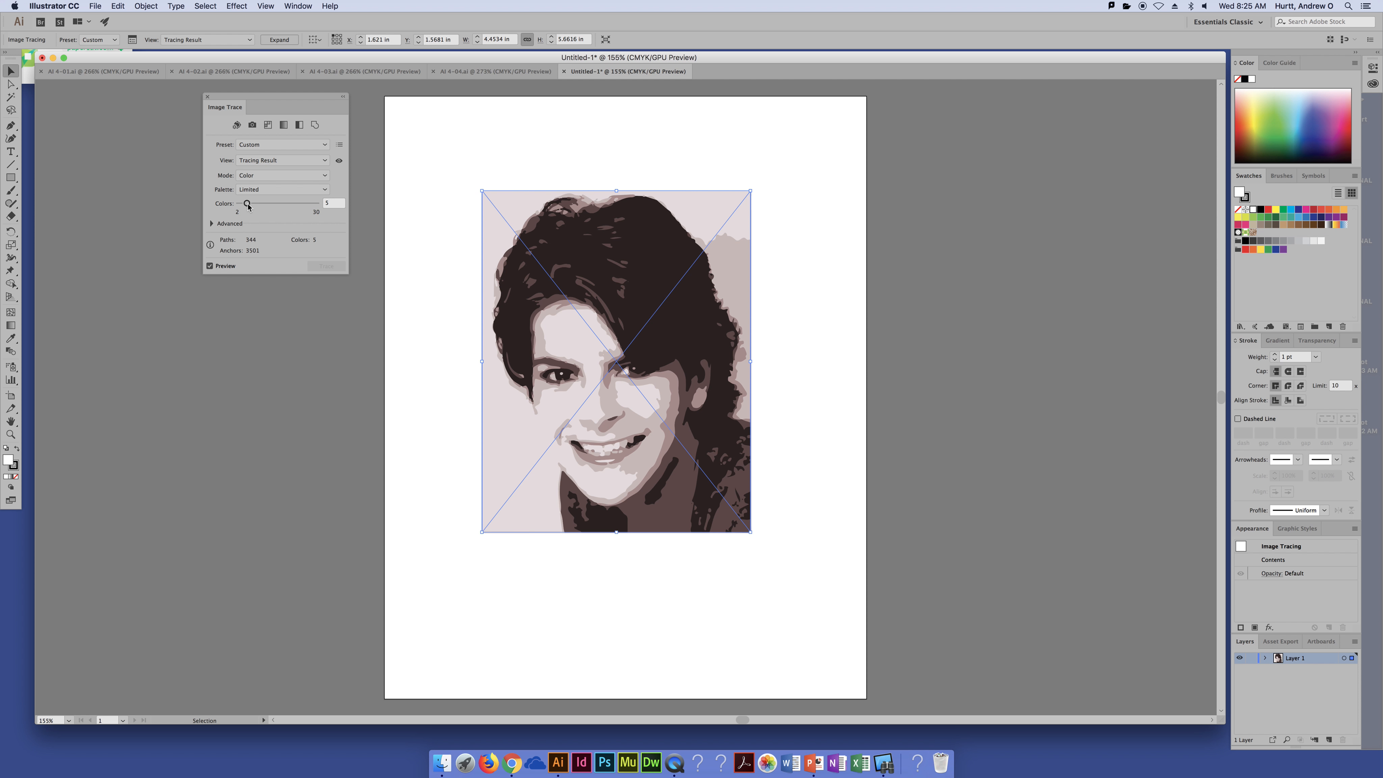
pyautogui.moveTo(248, 206); pyautogui.dragTo(257, 207)
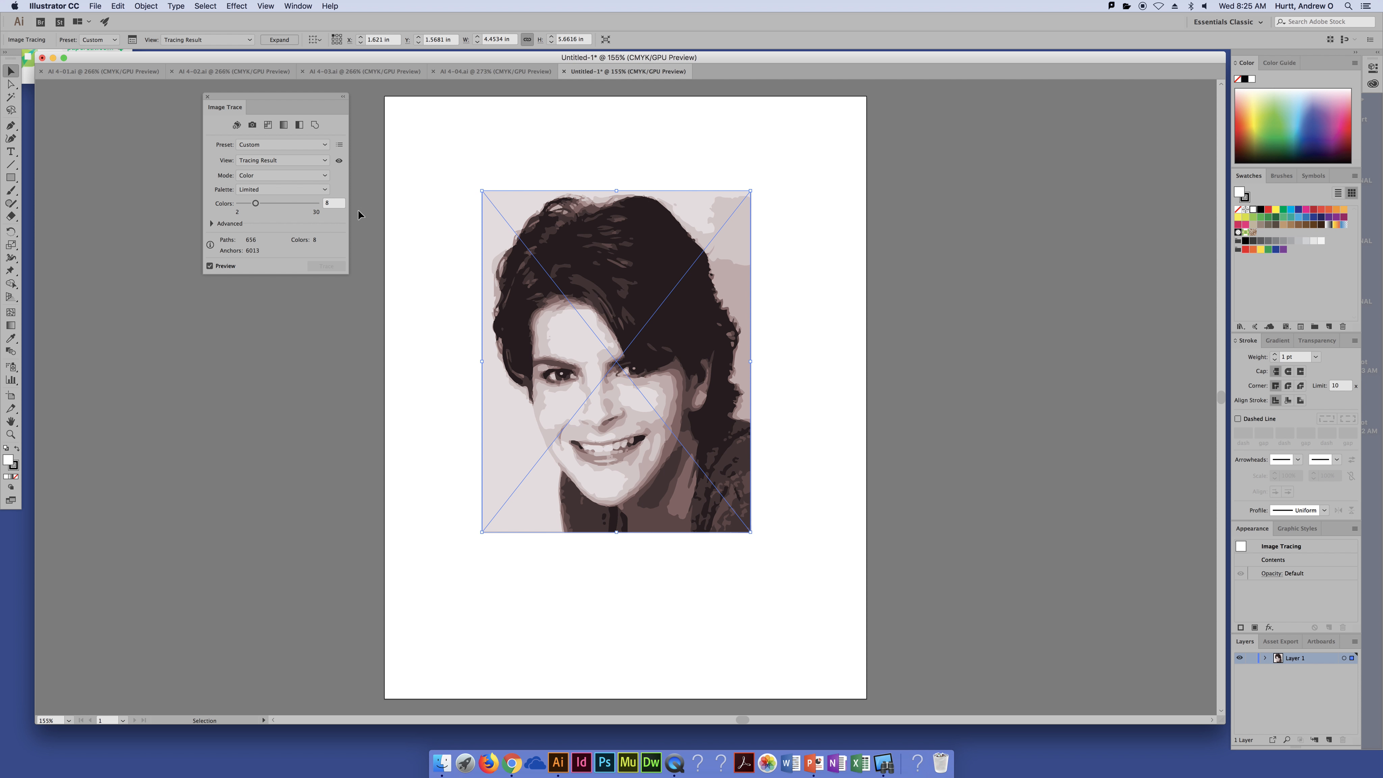
# Step: Expand the Advanced trace options and set Paths to 48%
pyautogui.click(211, 224)
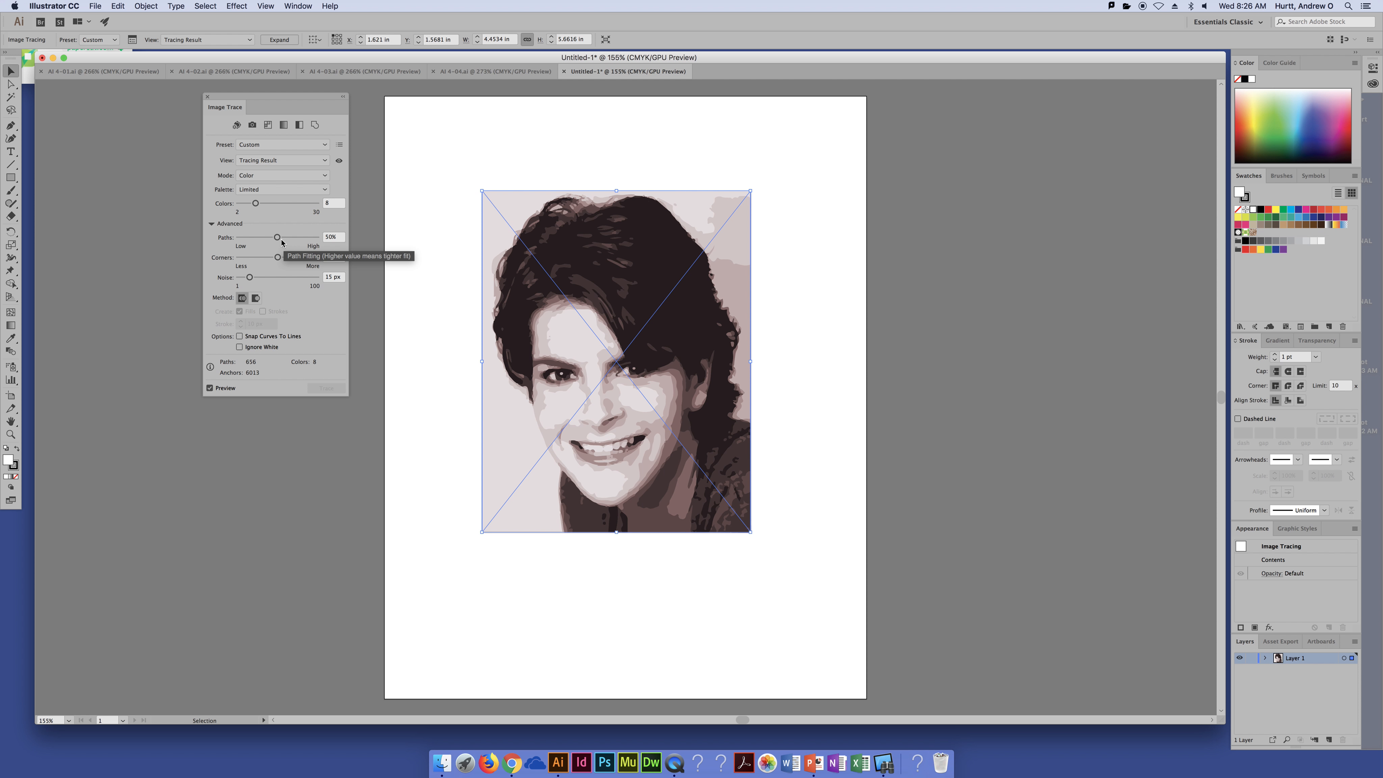
pyautogui.moveTo(278, 238); pyautogui.dragTo(290, 240)
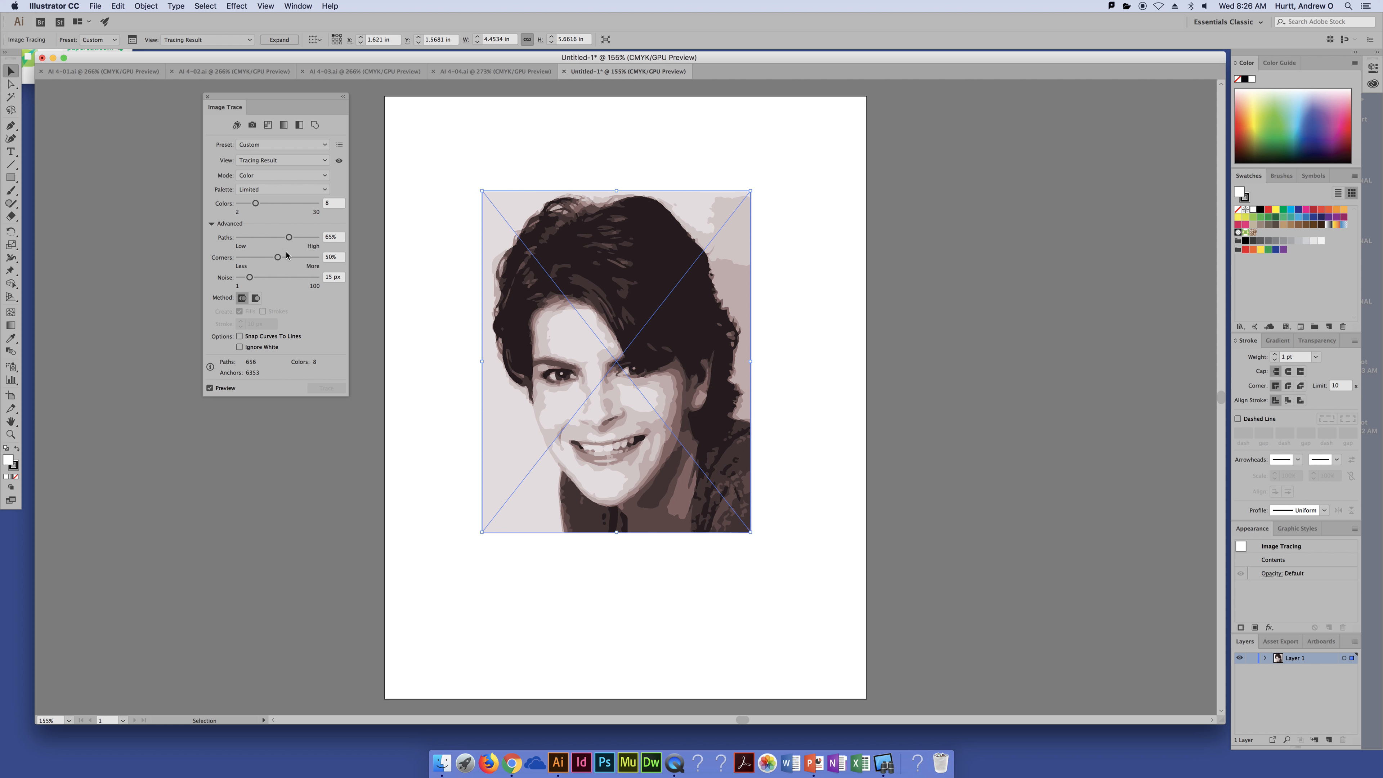
pyautogui.moveTo(289, 238)
pyautogui.mouseDown()
pyautogui.moveTo(317, 240)
pyautogui.moveTo(282, 240)
pyautogui.mouseUp()
pyautogui.click(282, 241)
pyautogui.moveTo(282, 241); pyautogui.dragTo(276, 241)
# Step: Set the trace Corners to 41% and Noise to 85 px
pyautogui.moveTo(277, 259); pyautogui.dragTo(304, 260)
pyautogui.moveTo(304, 259); pyautogui.dragTo(247, 262)
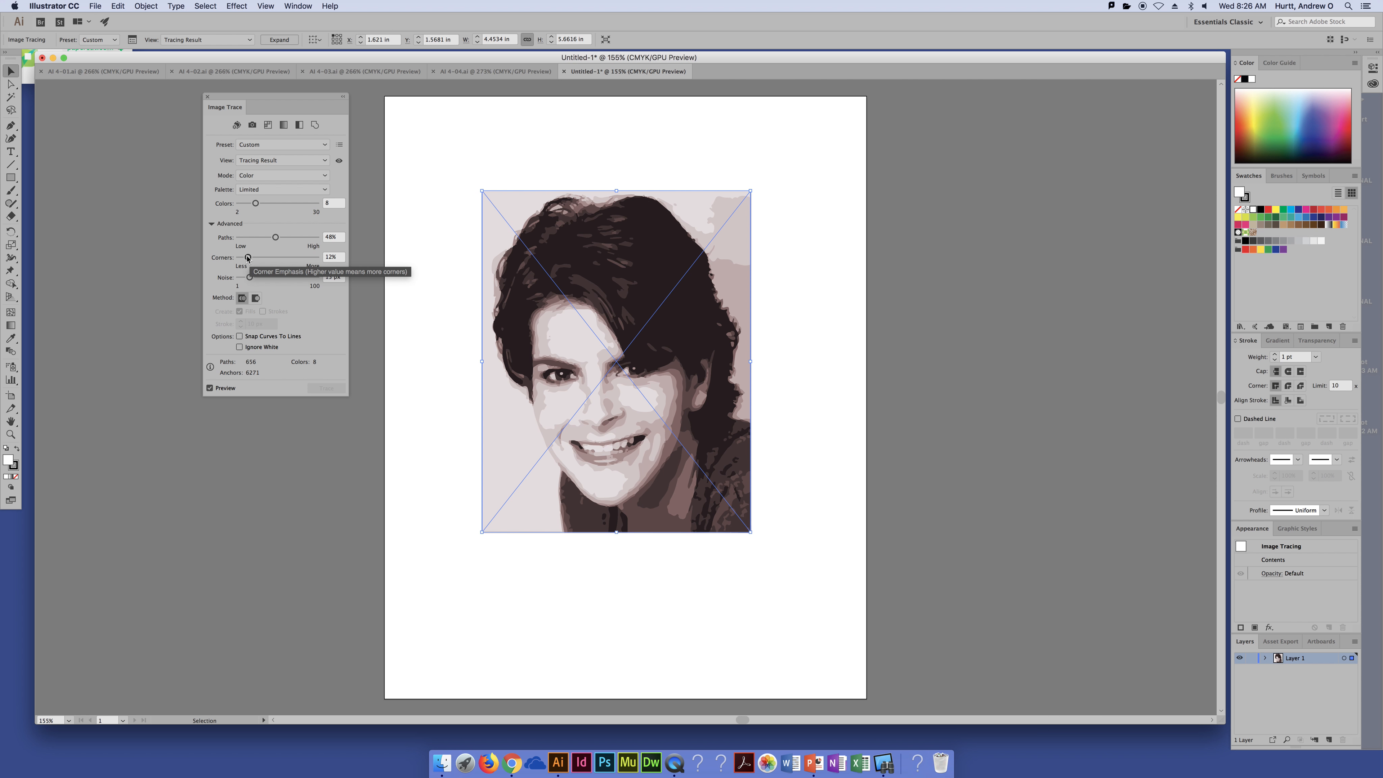
pyautogui.moveTo(248, 258); pyautogui.dragTo(271, 258)
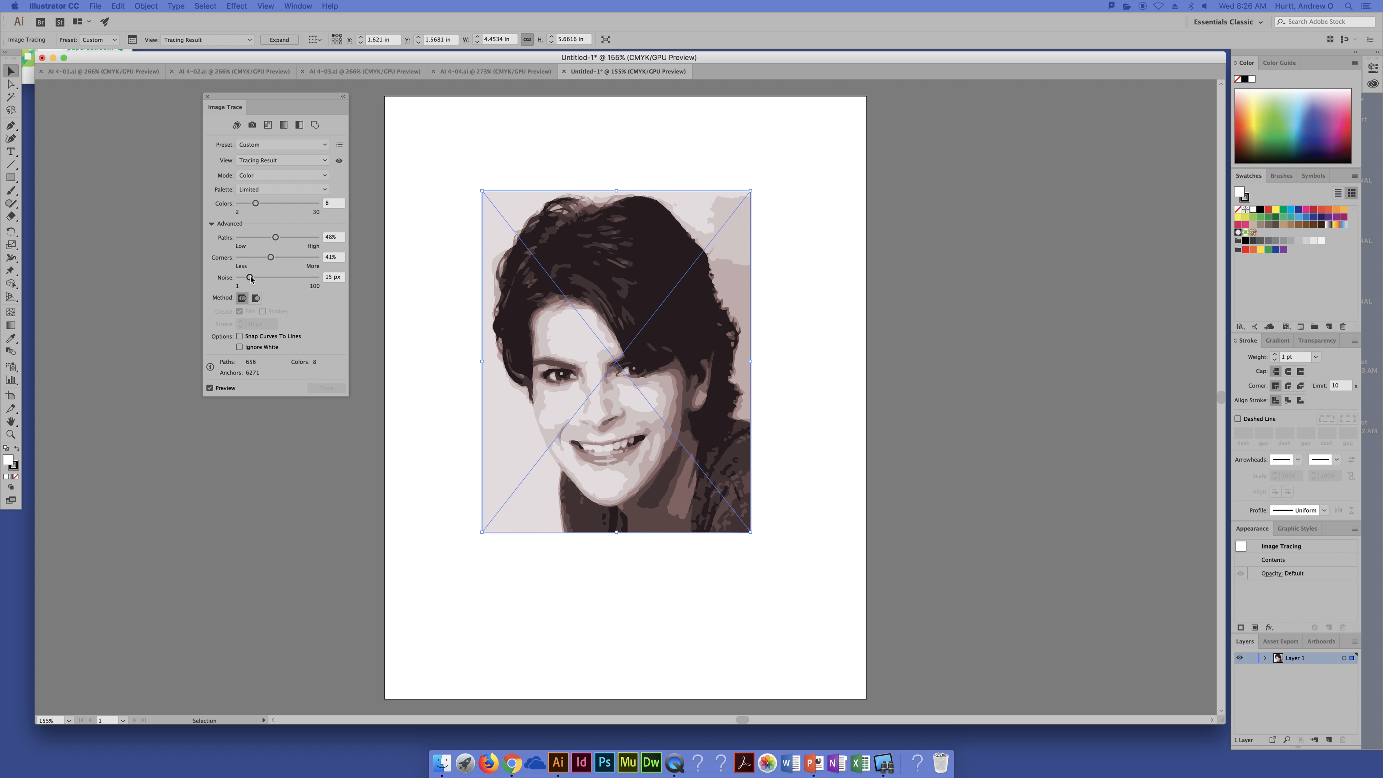
pyautogui.moveTo(250, 277); pyautogui.dragTo(305, 279)
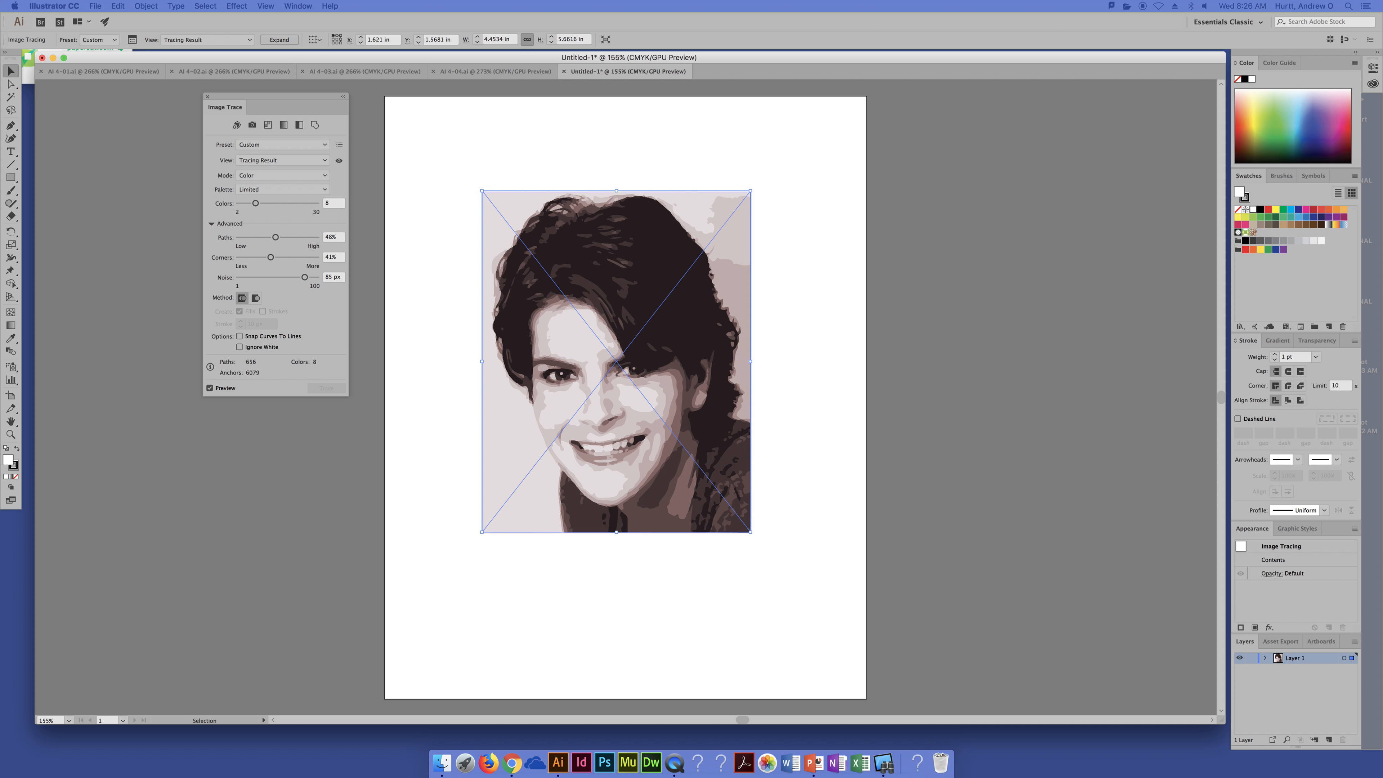
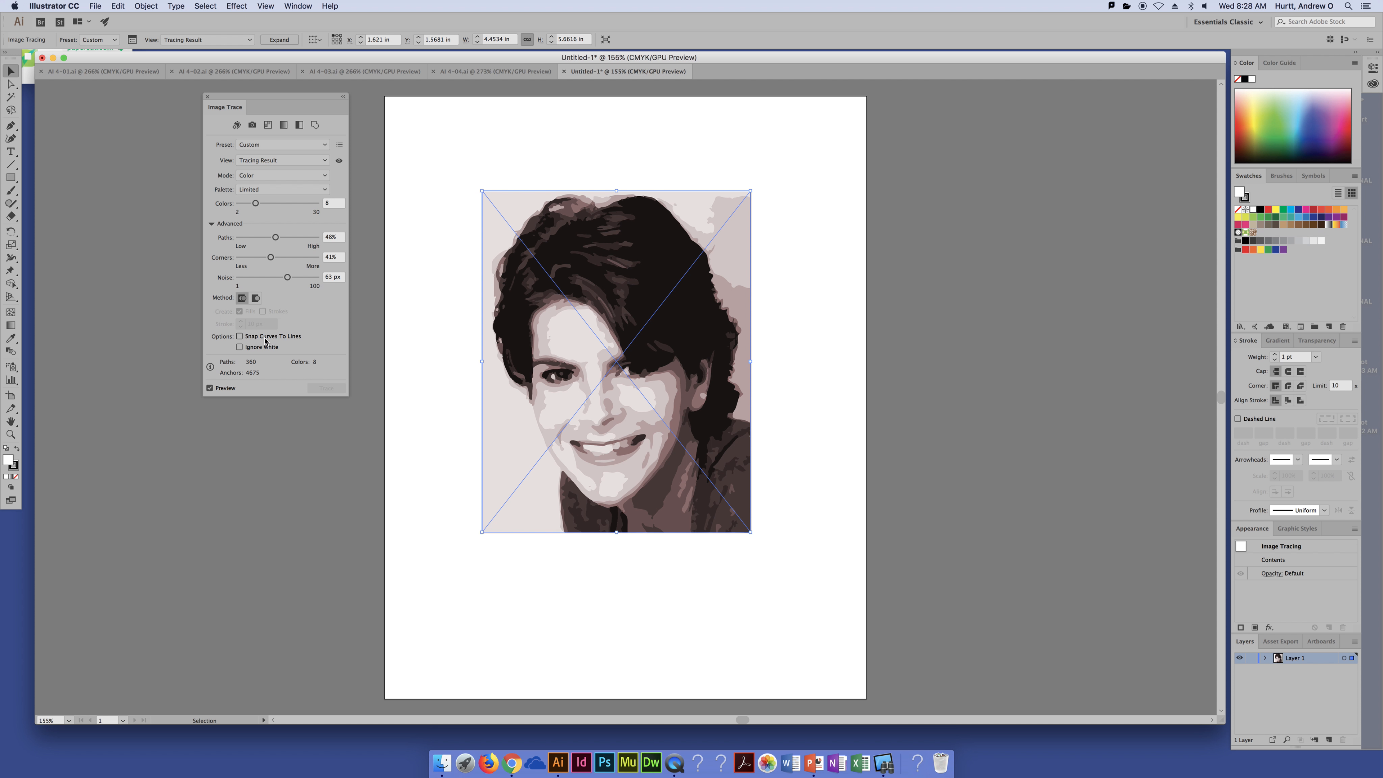
# Step: Toggle the Snap Curves To Lines trace option on and off
pyautogui.click(239, 337)
pyautogui.click(239, 337)
pyautogui.click(240, 336)
pyautogui.click(240, 336)
# Step: Move the Image Trace panel aside and inspect the traced portrait up close
pyautogui.moveTo(257, 100); pyautogui.dragTo(244, 90)
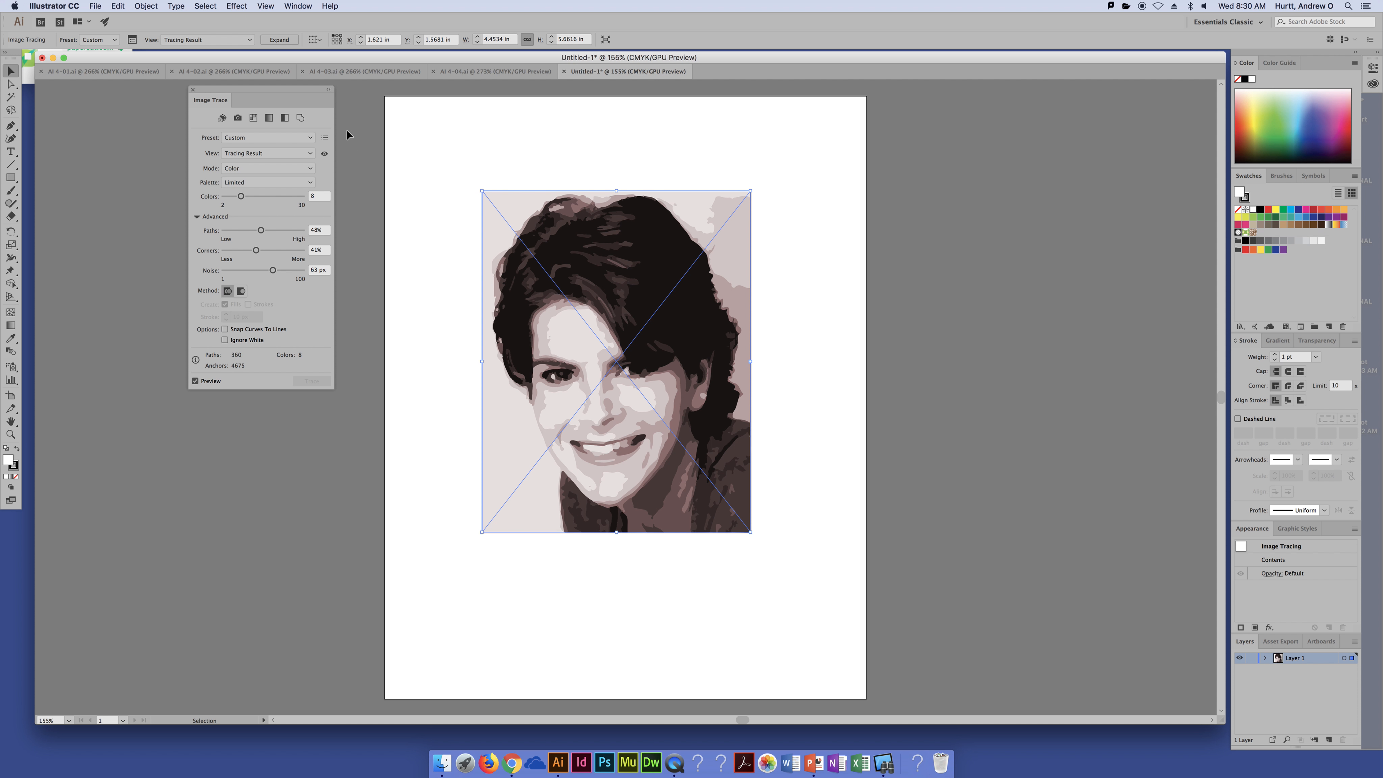
pyautogui.moveTo(304, 91); pyautogui.dragTo(280, 89)
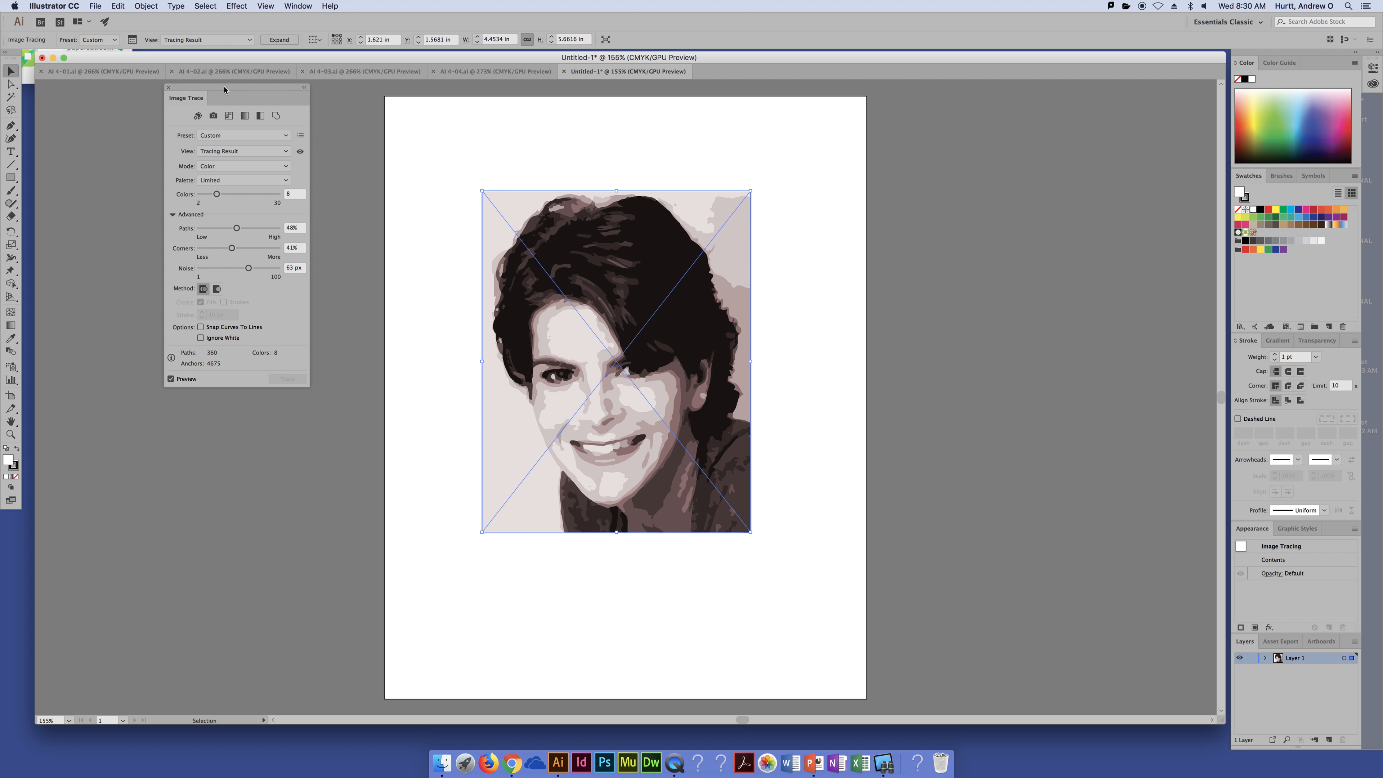
pyautogui.click(767, 137)
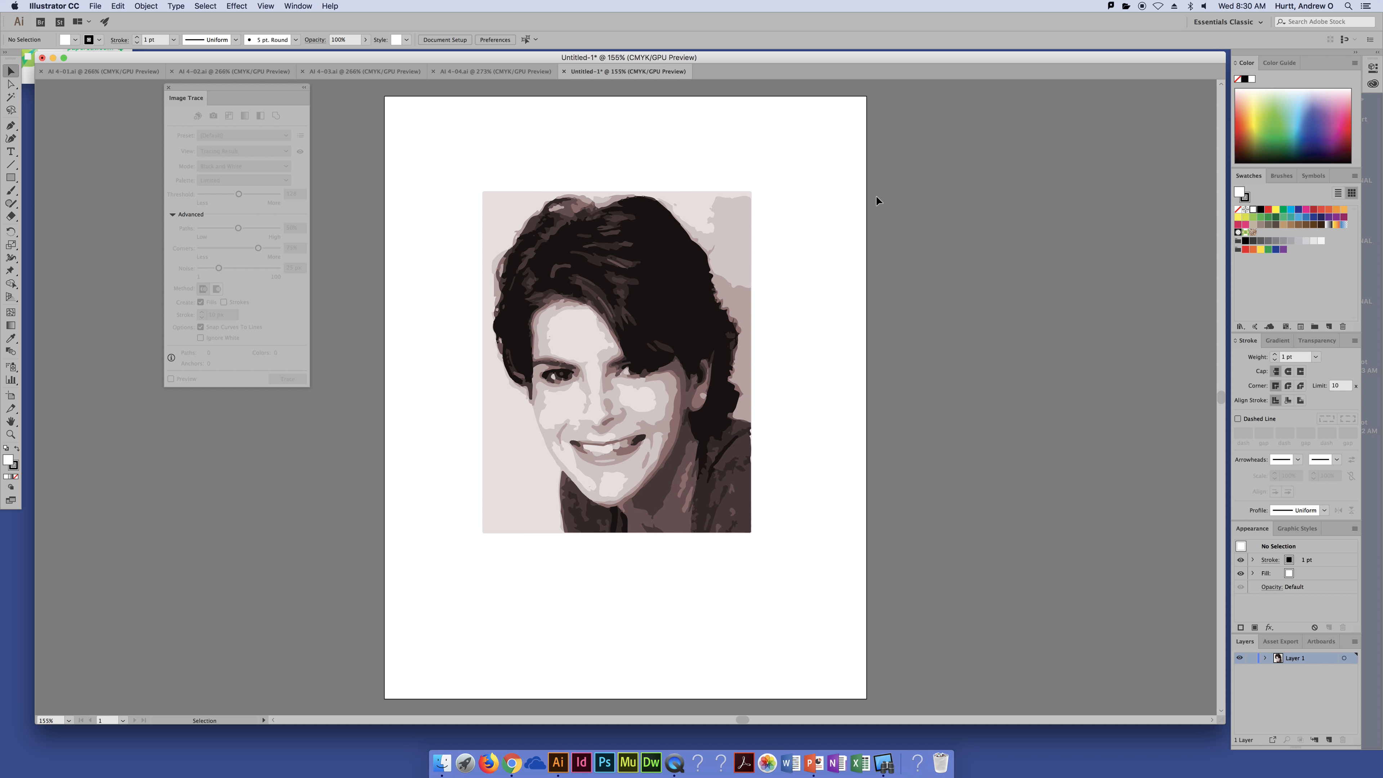
pyautogui.press('super+equal')
pyautogui.press('super+equal')
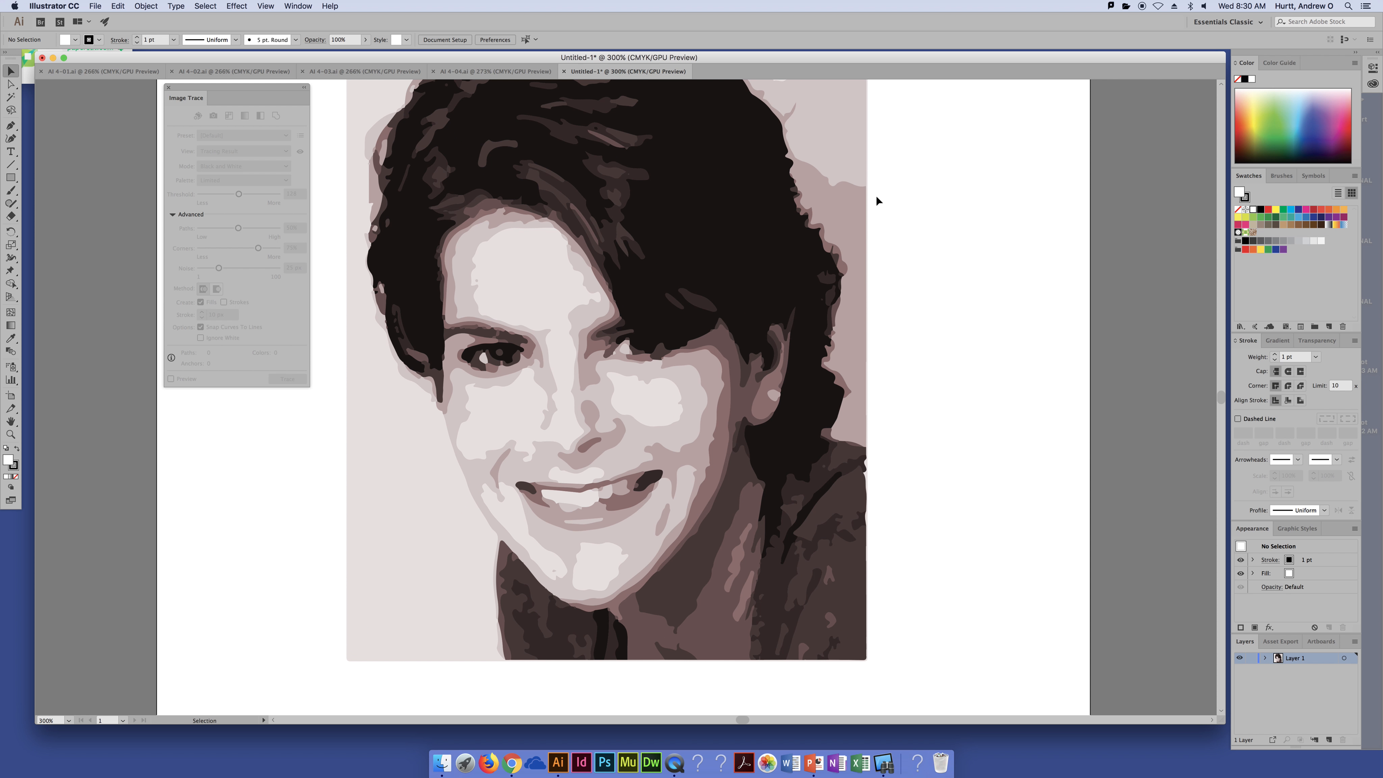
pyautogui.moveTo(795, 153); pyautogui.dragTo(839, 219)
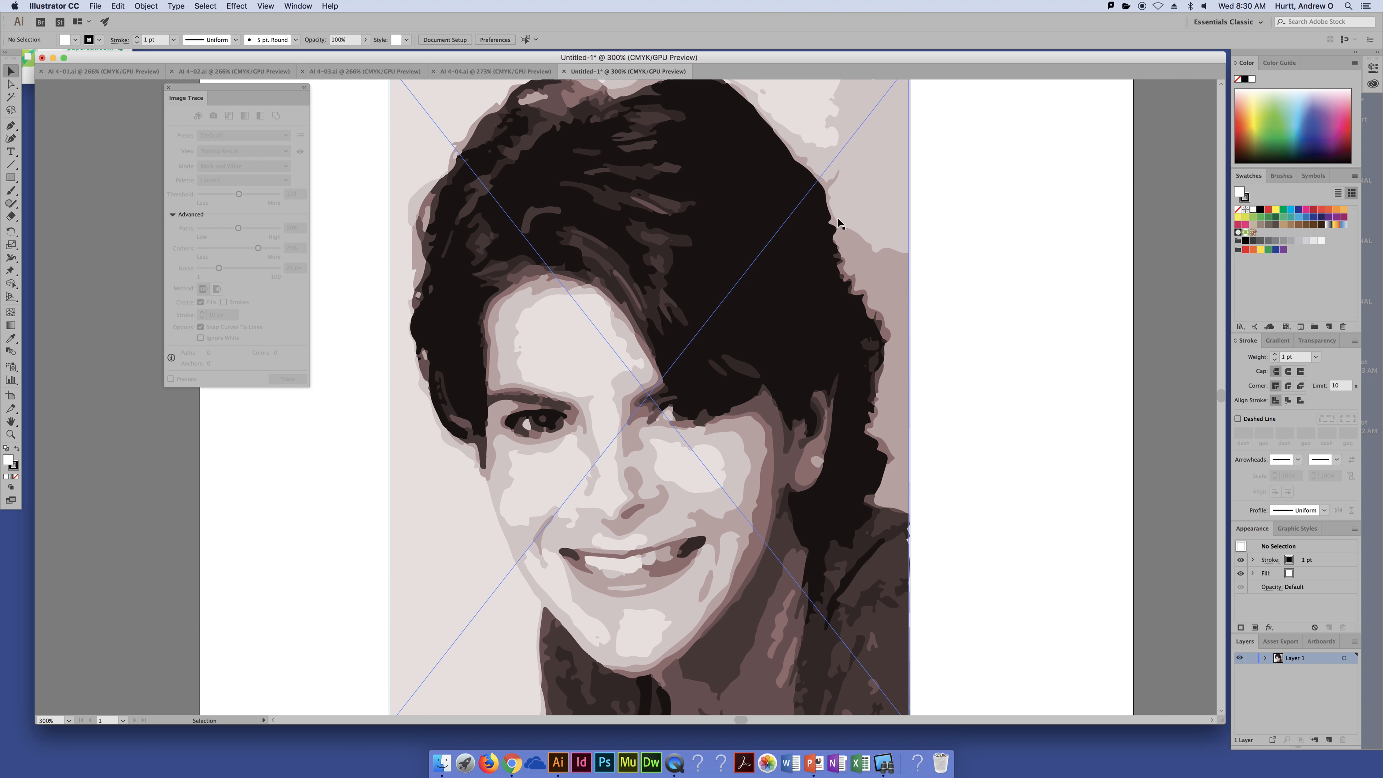
pyautogui.press('super+minus')
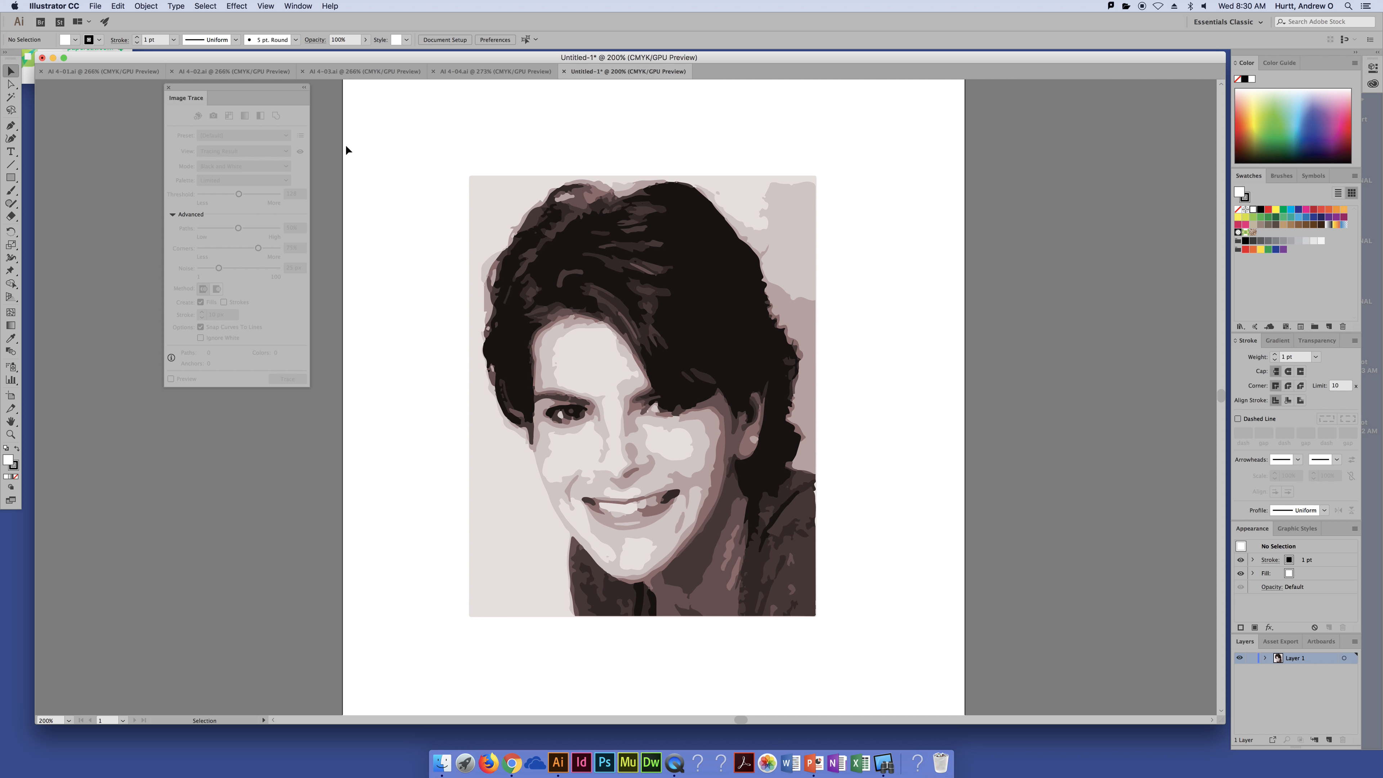
# Step: Expand the traced image into editable paths
pyautogui.click(530, 285)
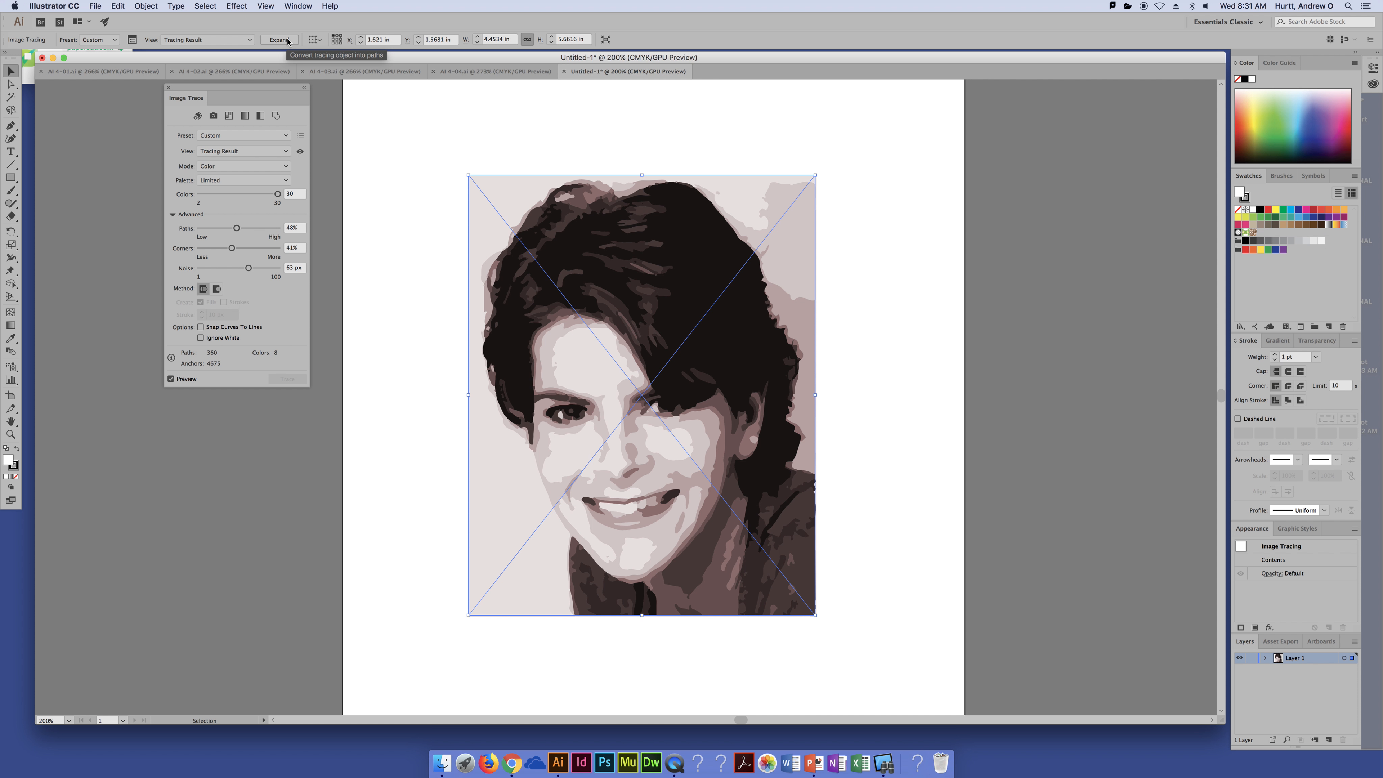
pyautogui.click(287, 40)
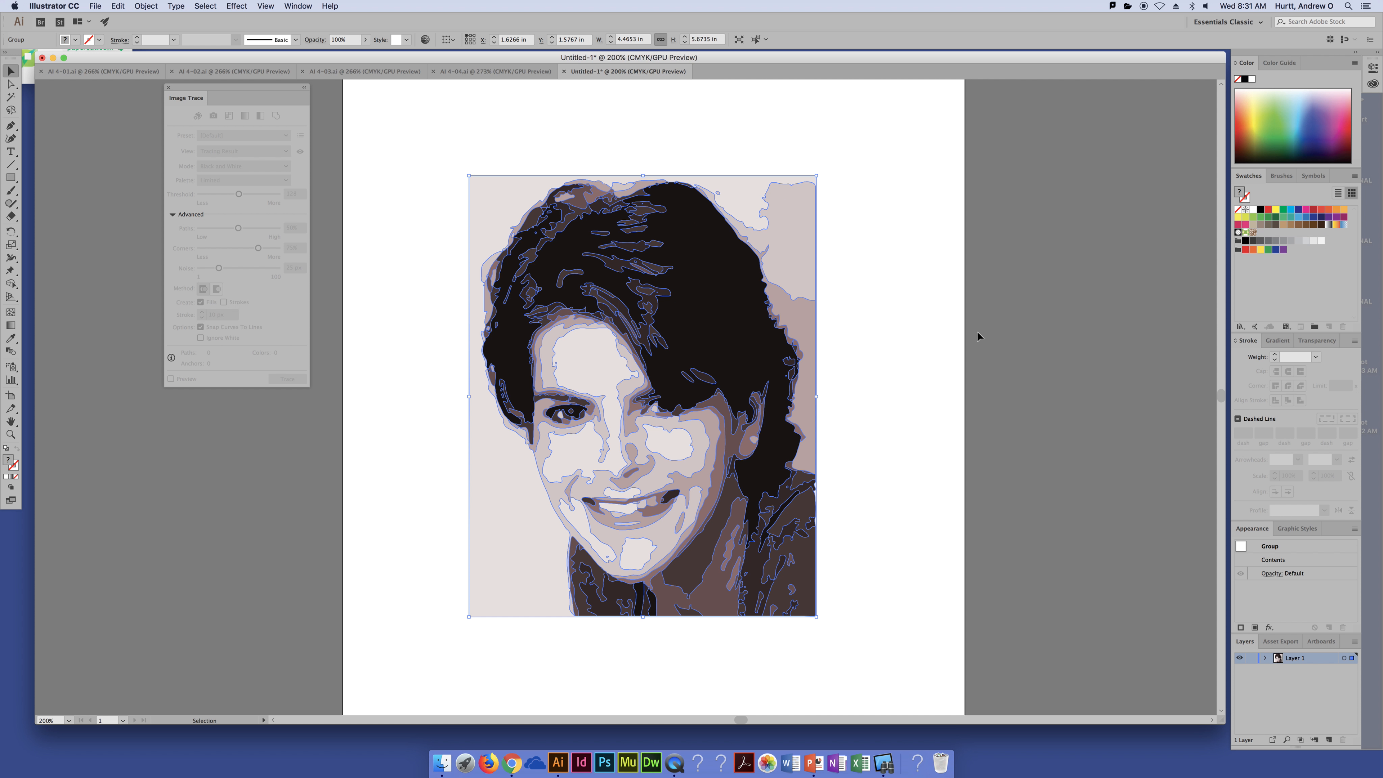
pyautogui.moveTo(778, 250); pyautogui.dragTo(849, 264)
pyautogui.press('super+z')
# Step: Ungroup the expanded artwork and drag several traced shapes away from the portrait
pyautogui.click(140, 5)
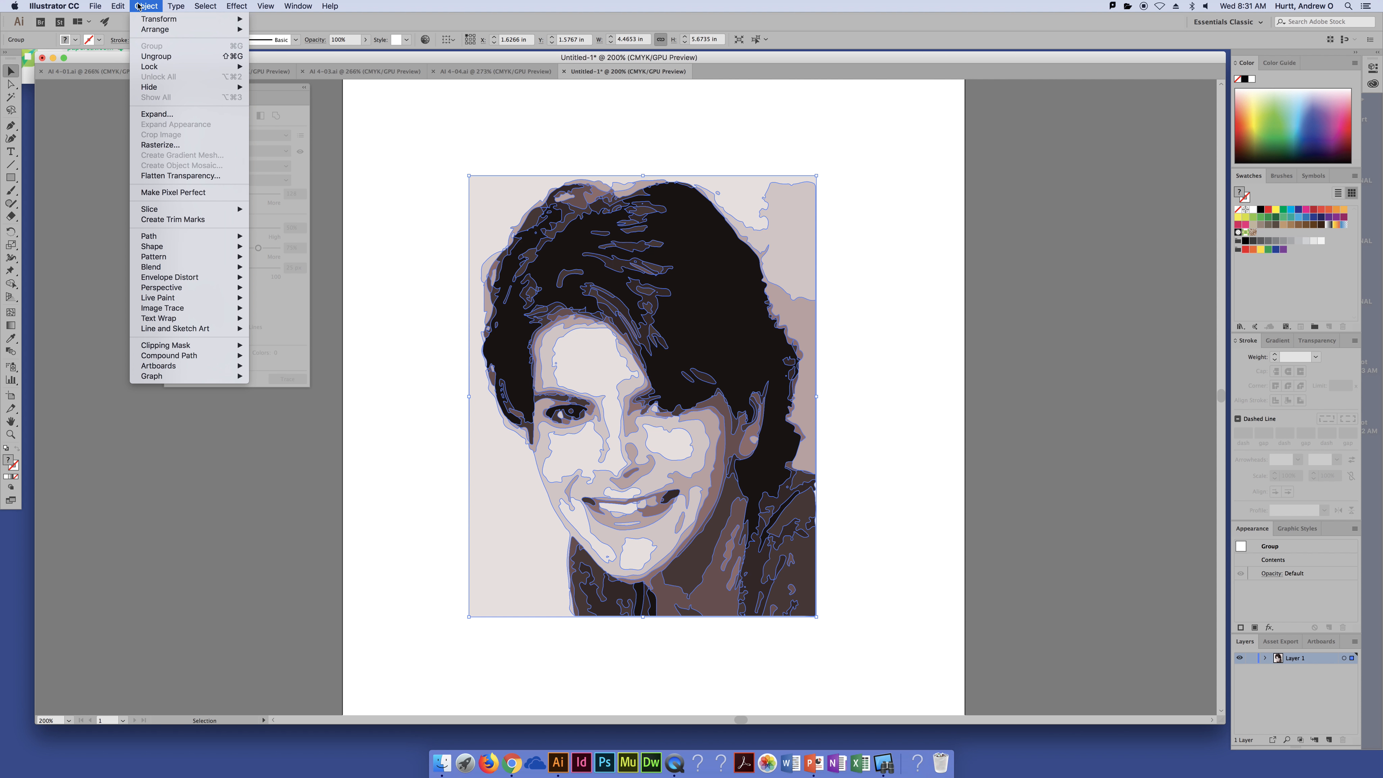
pyautogui.click(156, 56)
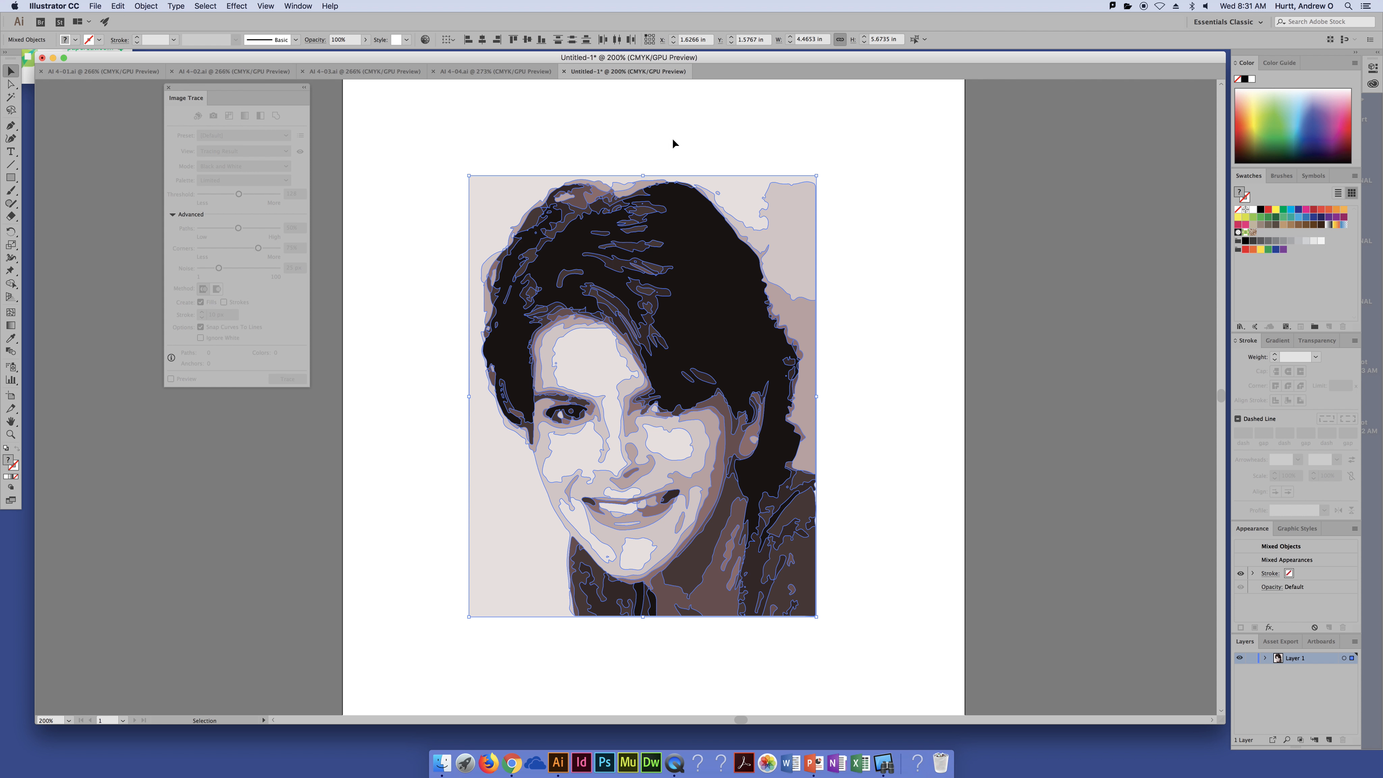
pyautogui.click(805, 186)
pyautogui.moveTo(800, 244); pyautogui.dragTo(894, 225)
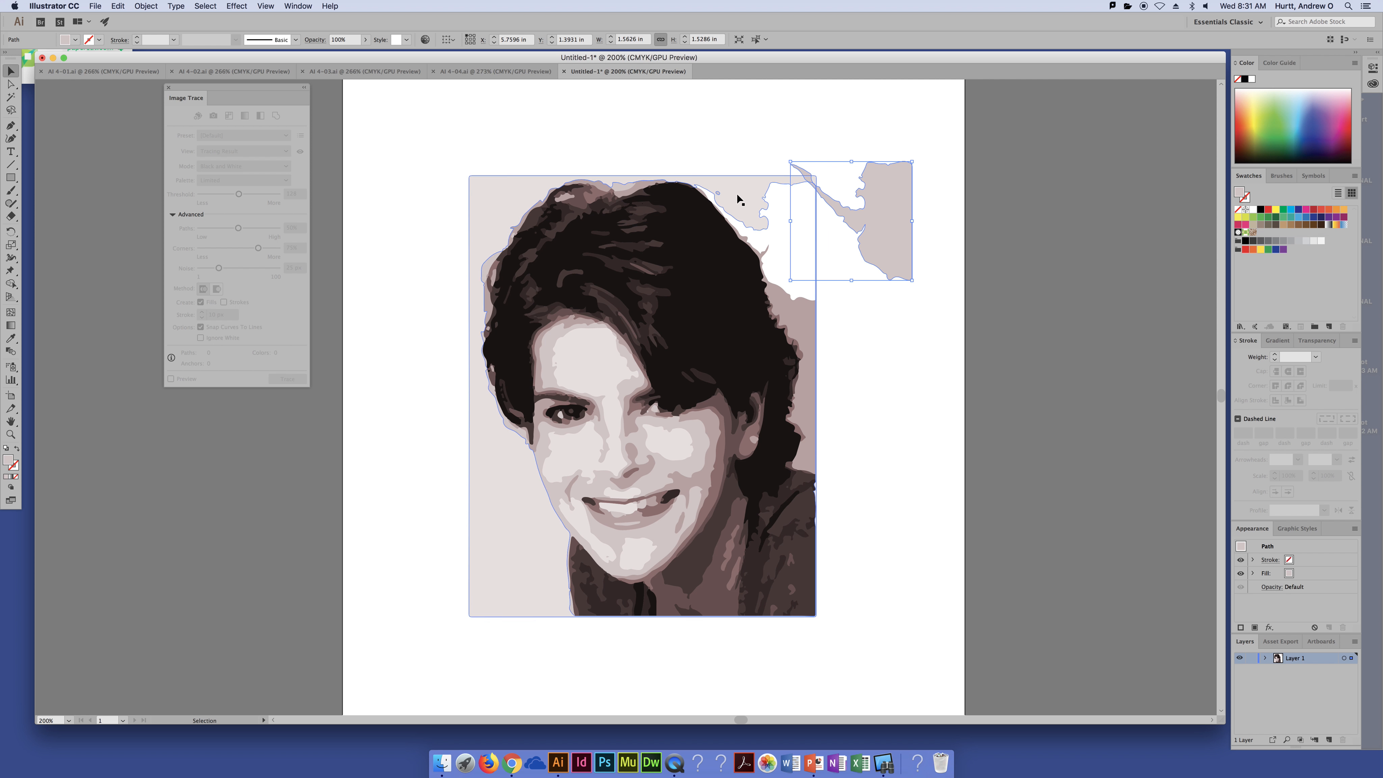
pyautogui.moveTo(487, 195); pyautogui.dragTo(418, 123)
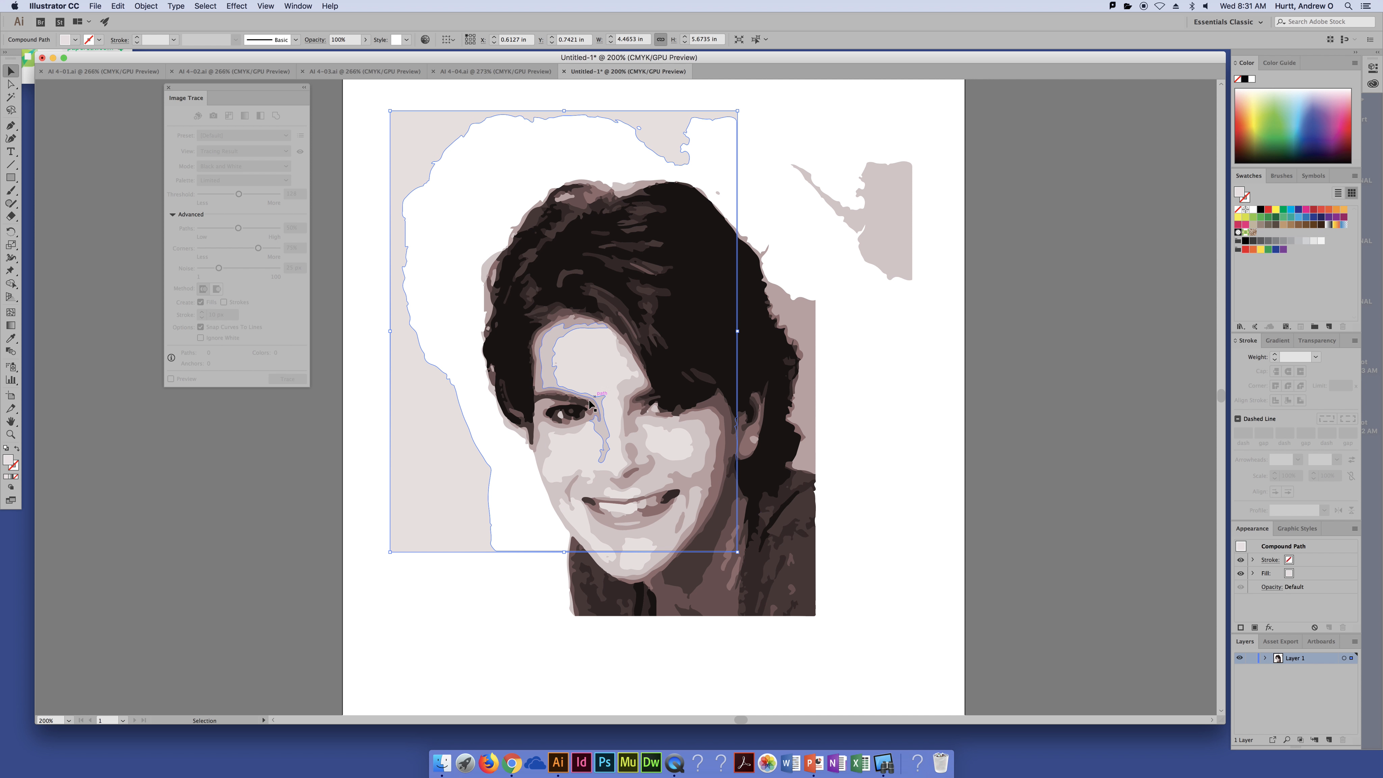
pyautogui.moveTo(590, 404); pyautogui.dragTo(673, 429)
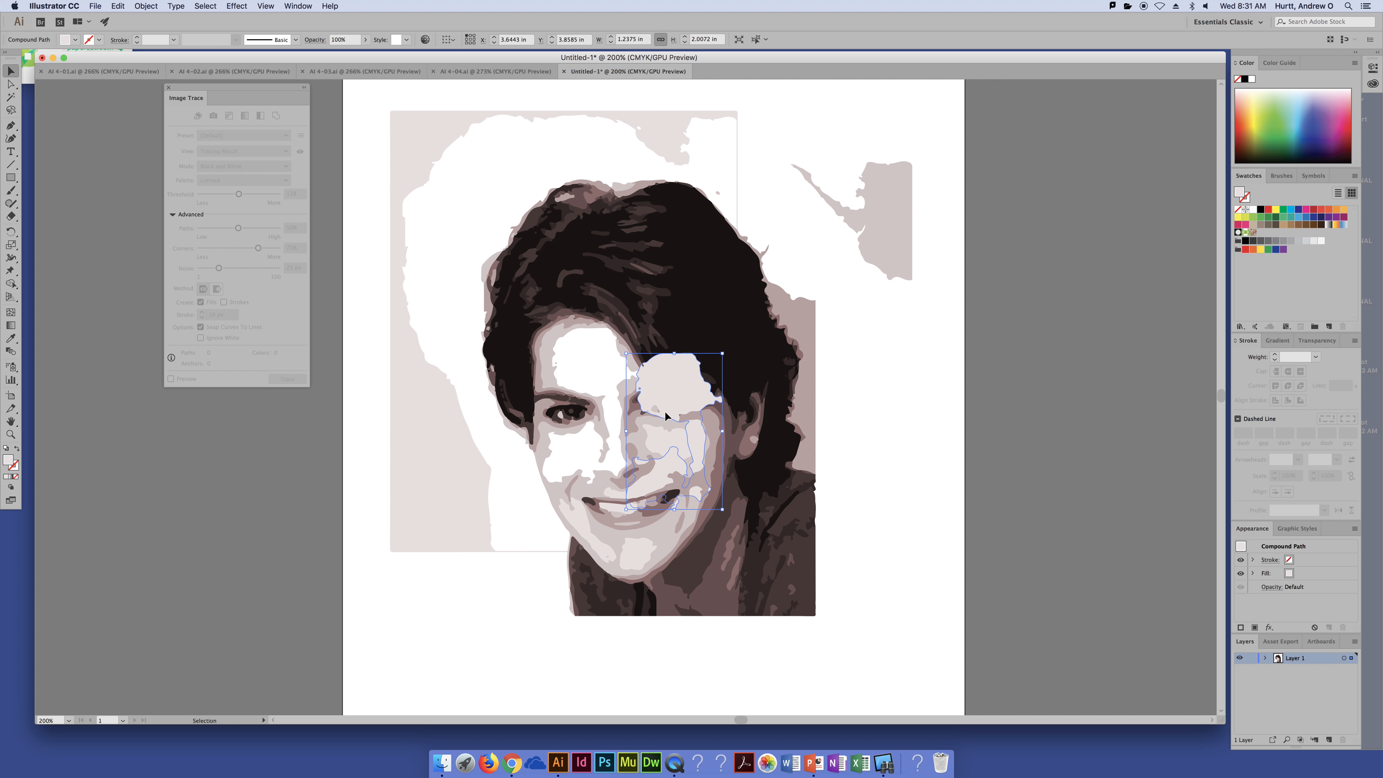
# Step: Undo the shape moves and the ungrouping
pyautogui.press('super+z')
pyautogui.press('super+z')
pyautogui.press('super+z')
pyautogui.press('super+z')
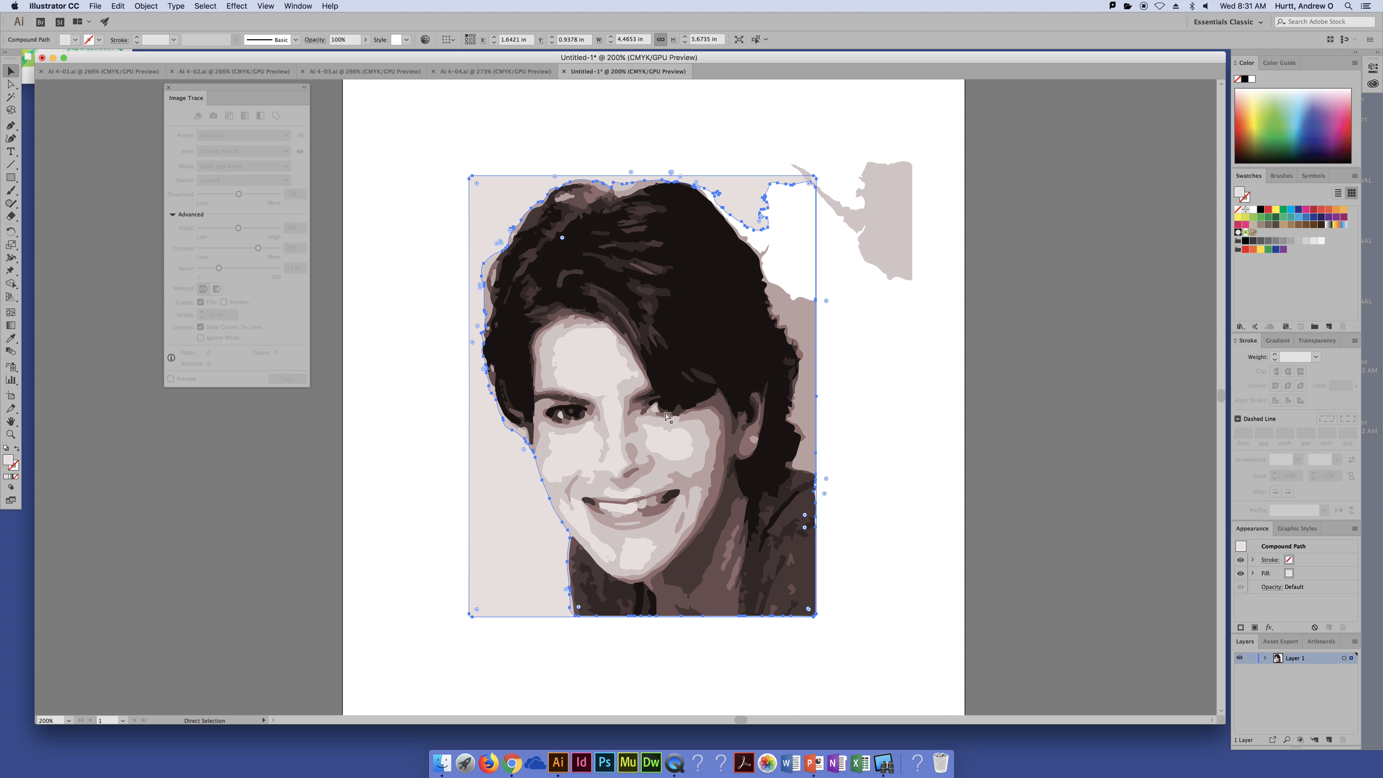
pyautogui.press('super+z')
pyautogui.press('super+z')
pyautogui.press('super+z')
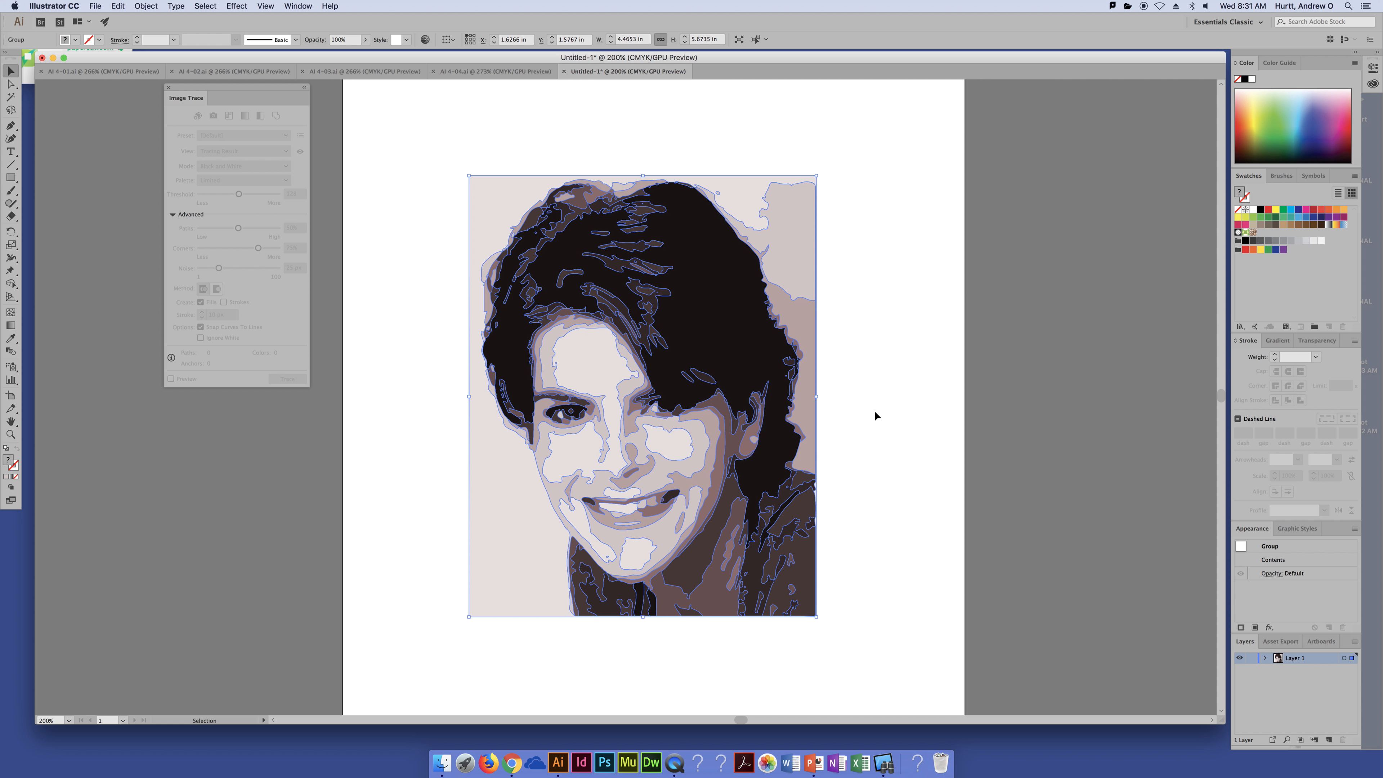
# Step: Try dragging shapes near the top of the hair, undoing each move
pyautogui.click(907, 343)
pyautogui.moveTo(694, 296); pyautogui.dragTo(673, 265)
pyautogui.press('super+z')
pyautogui.moveTo(708, 313); pyautogui.dragTo(676, 287)
pyautogui.press('super+z')
pyautogui.click(860, 253)
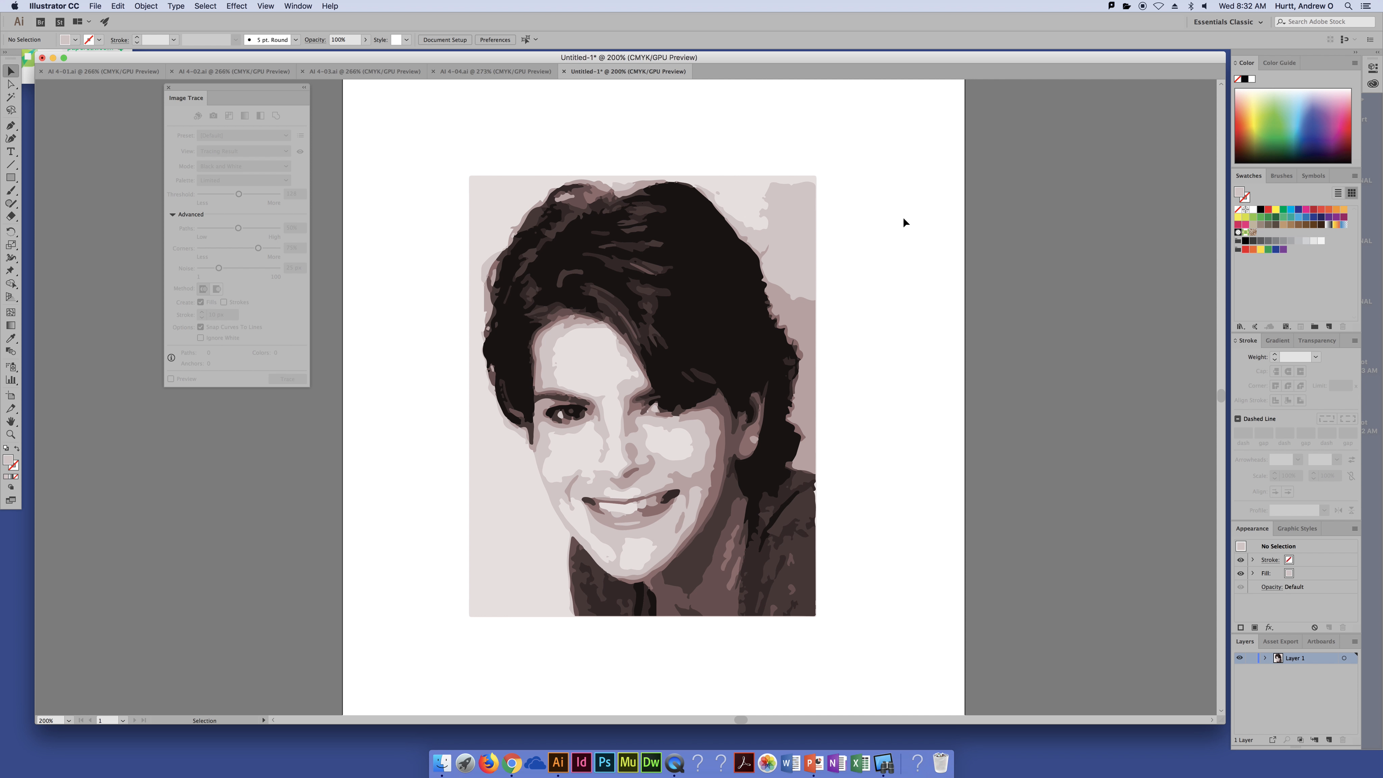
# Step: Select the light background shape beside the top of the hair and drag one of its anchor points upward
pyautogui.press('a')
pyautogui.moveTo(760, 197); pyautogui.dragTo(758, 194)
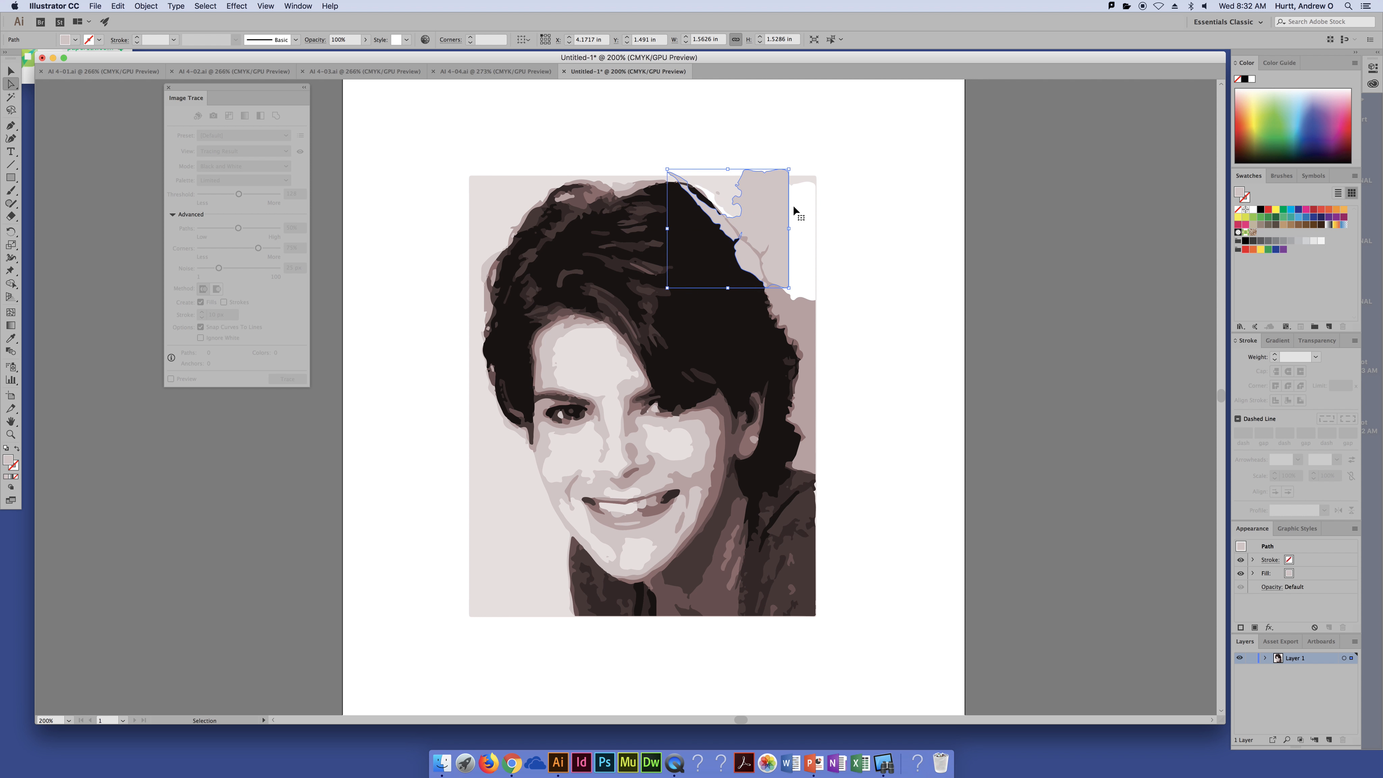
pyautogui.press('super+equal')
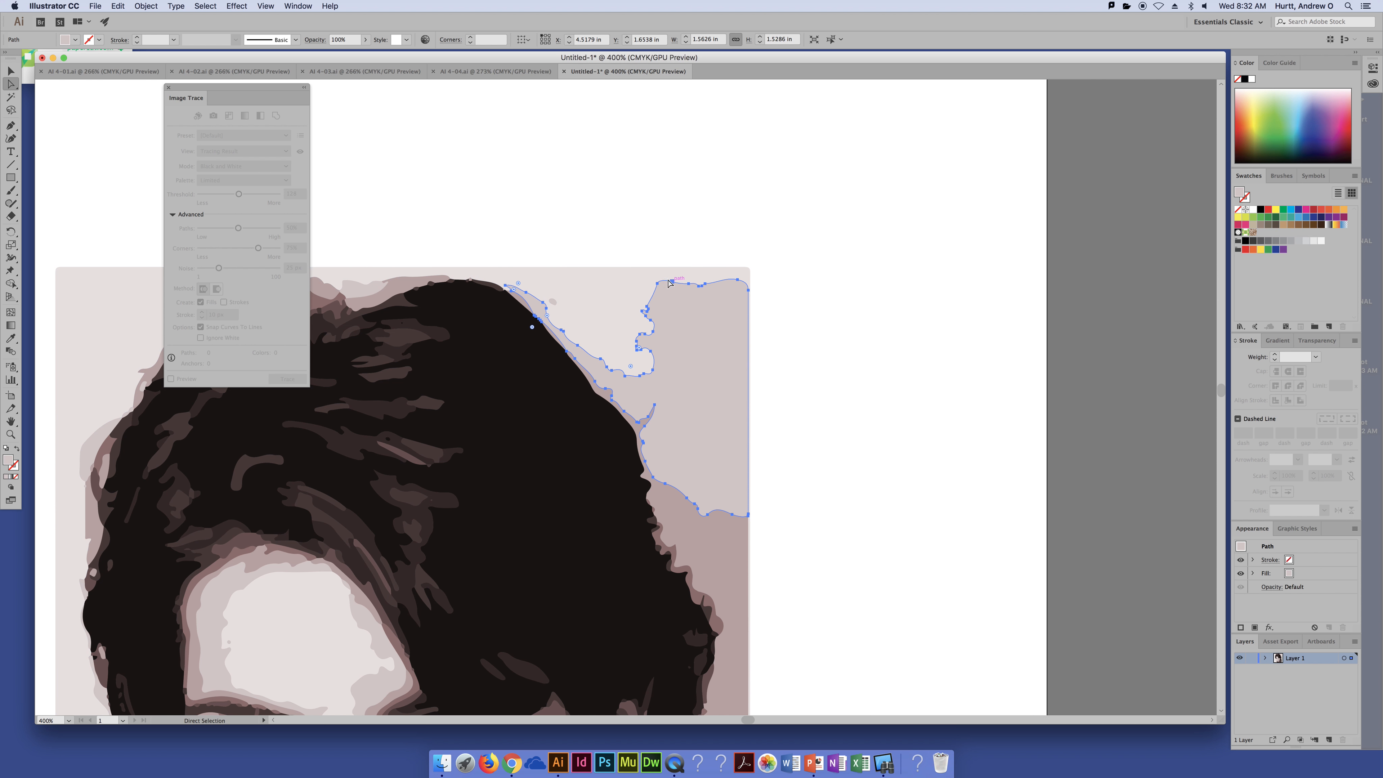
pyautogui.click(660, 288)
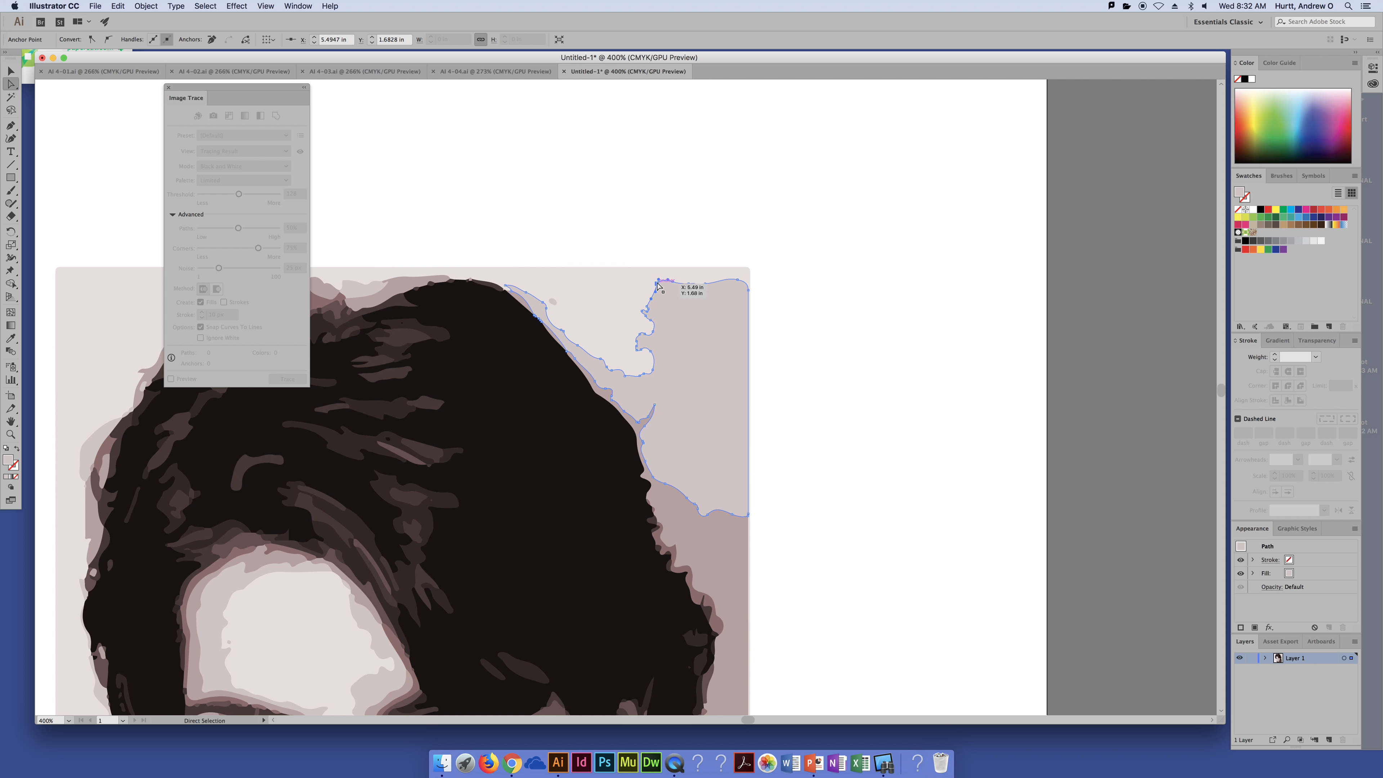
pyautogui.moveTo(659, 282)
pyautogui.mouseDown()
pyautogui.moveTo(668, 260)
pyautogui.moveTo(643, 259)
pyautogui.mouseUp()
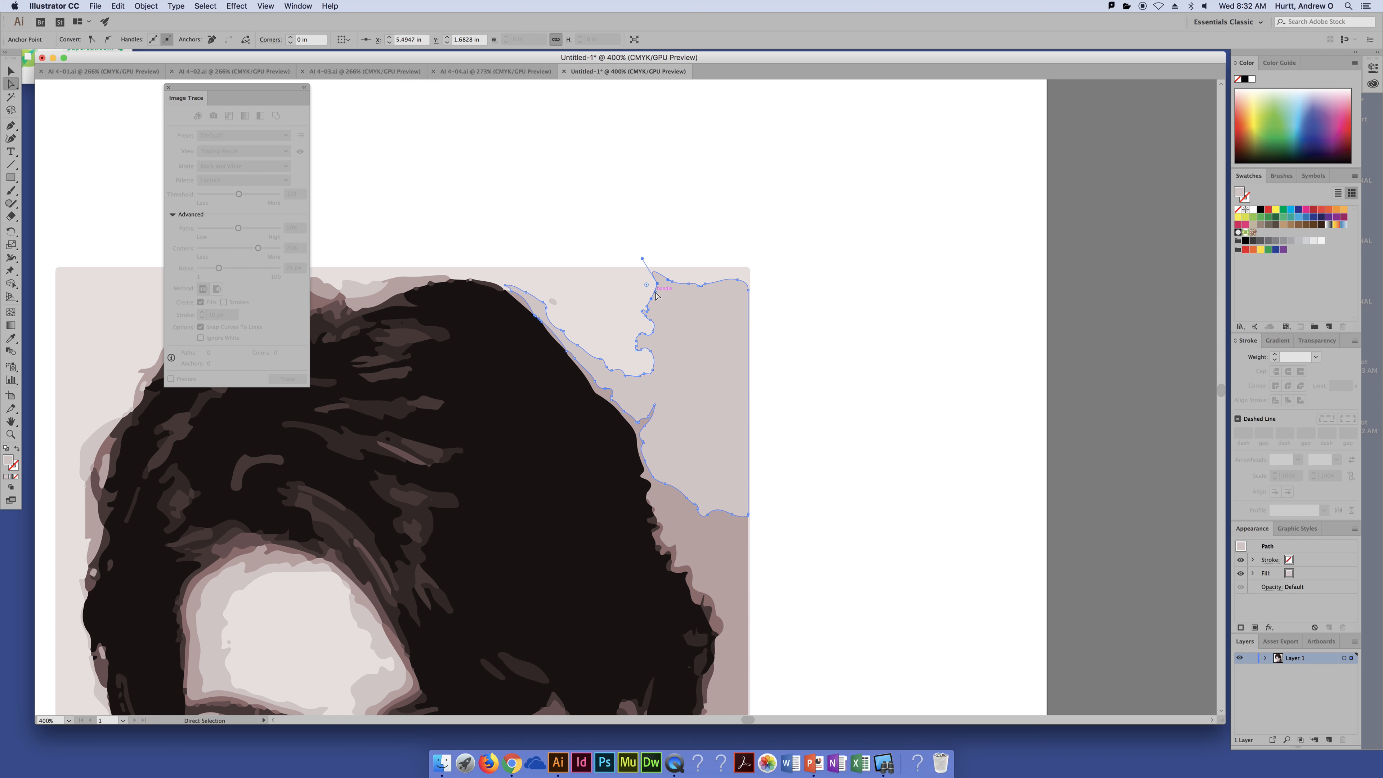
pyautogui.moveTo(657, 294); pyautogui.dragTo(622, 297)
pyautogui.press('super+z')
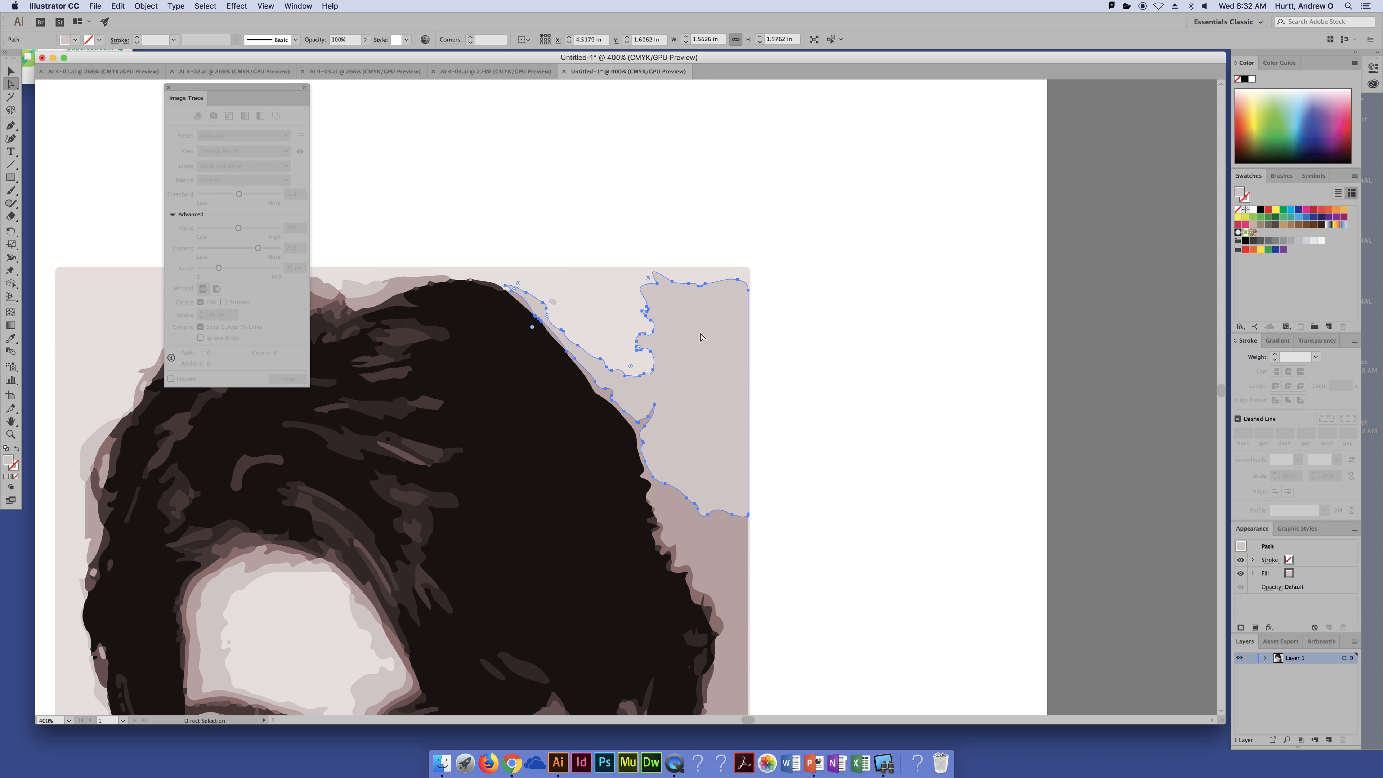
# Step: Drag another anchor of the background shape left into the white gap above the hair
pyautogui.click(649, 306)
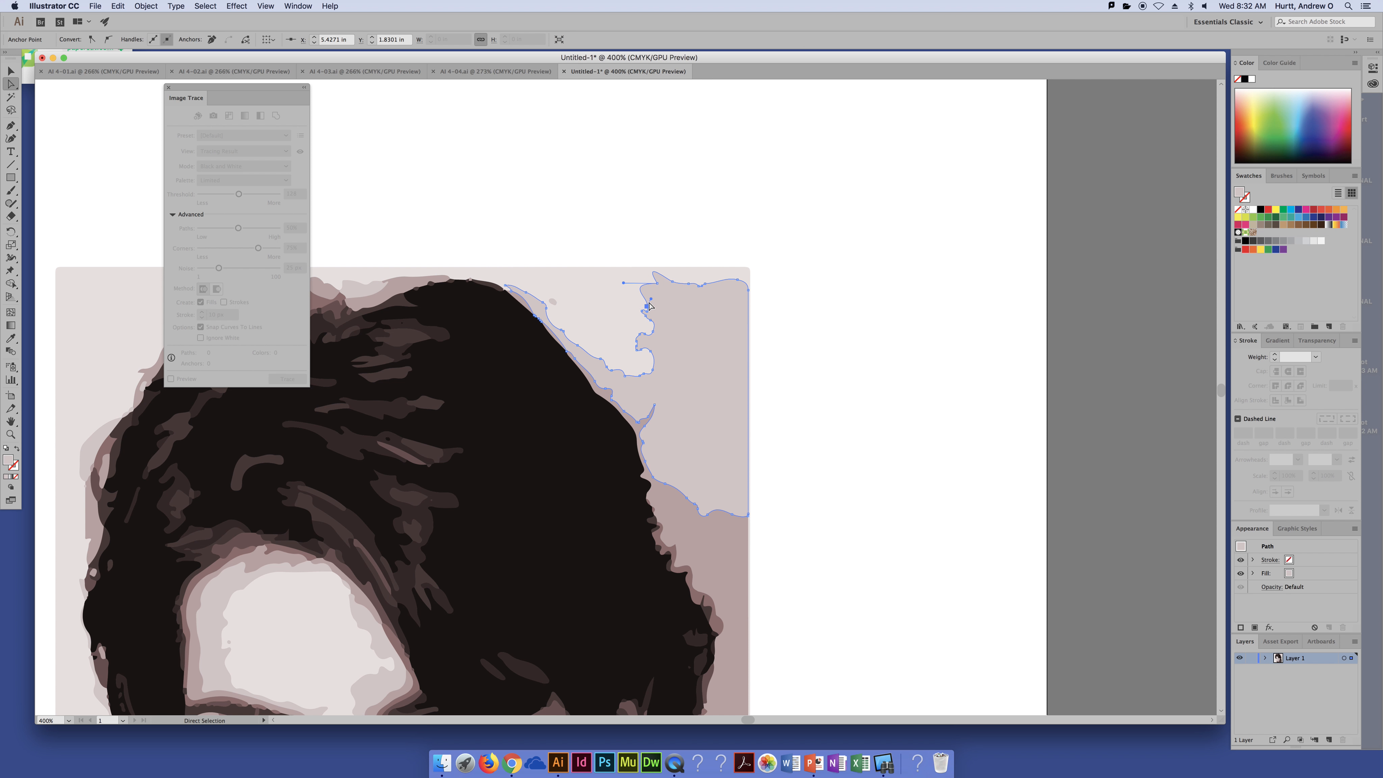
pyautogui.moveTo(652, 302); pyautogui.dragTo(613, 301)
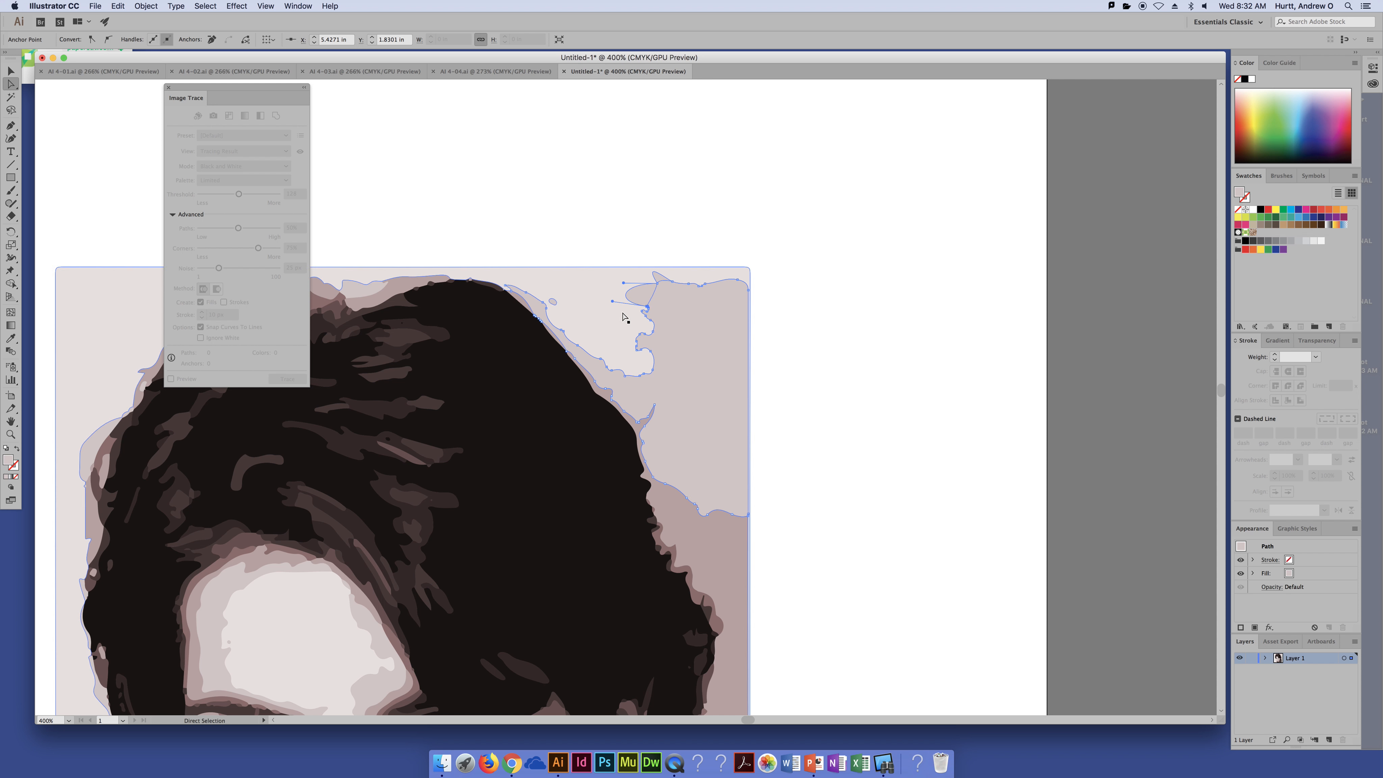
pyautogui.click(846, 365)
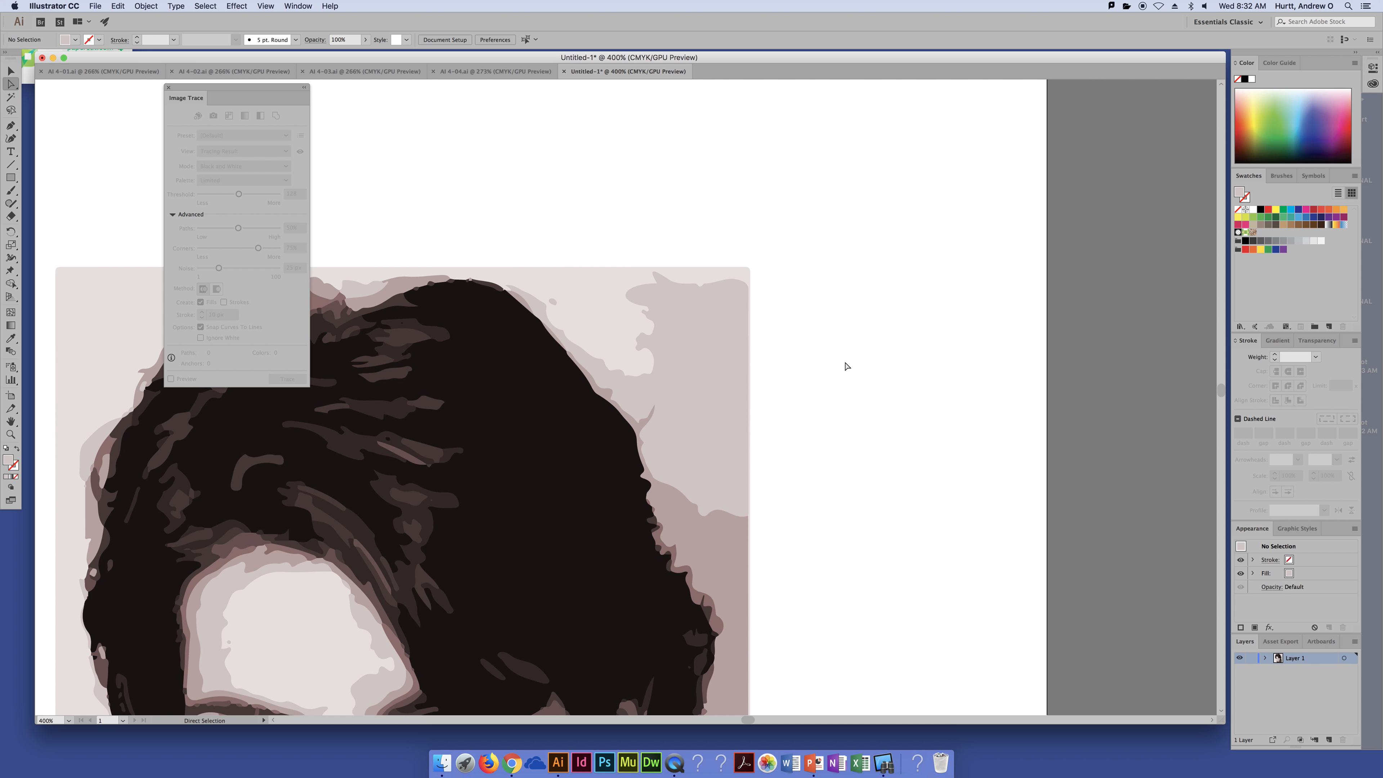
# Step: Fill the forehead highlight shape with yellow
pyautogui.press('super+minus')
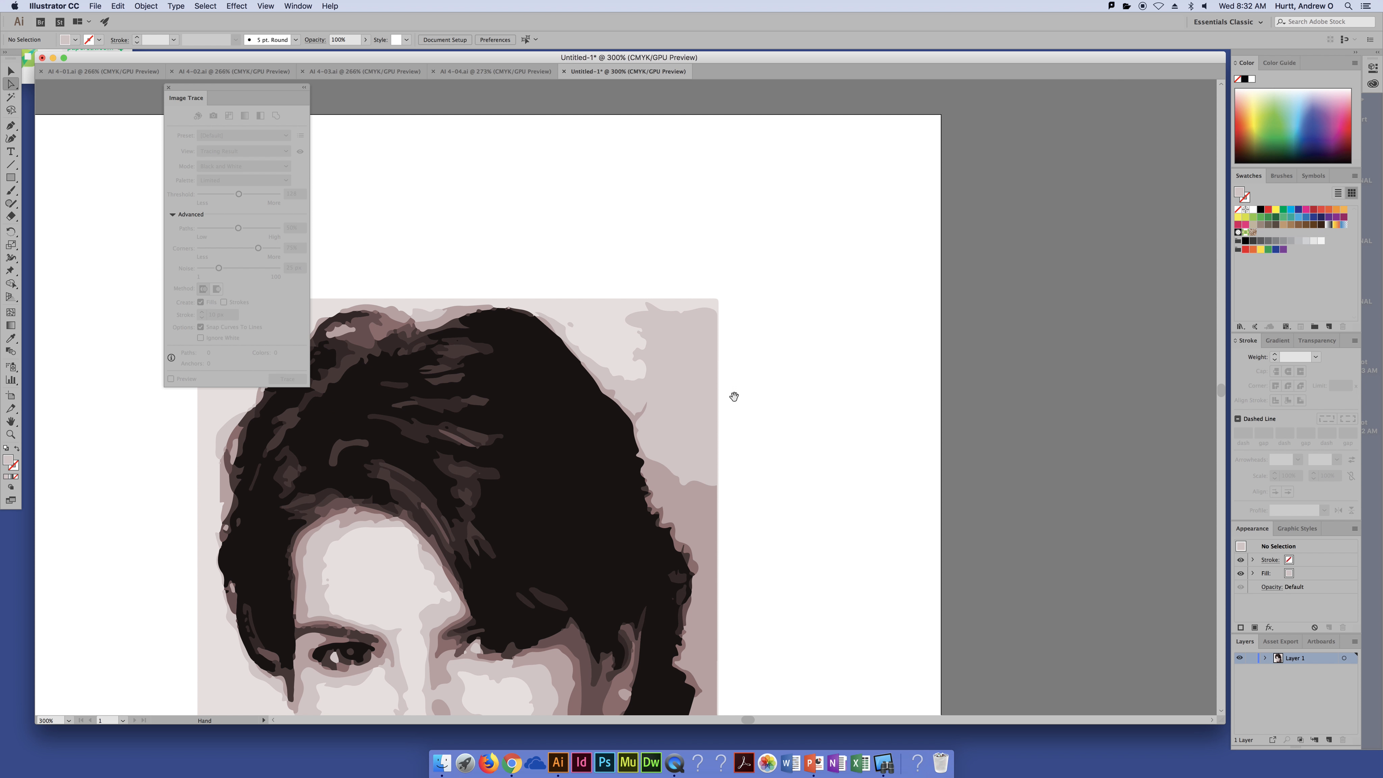
pyautogui.moveTo(732, 396); pyautogui.dragTo(848, 223)
pyautogui.press('super+minus')
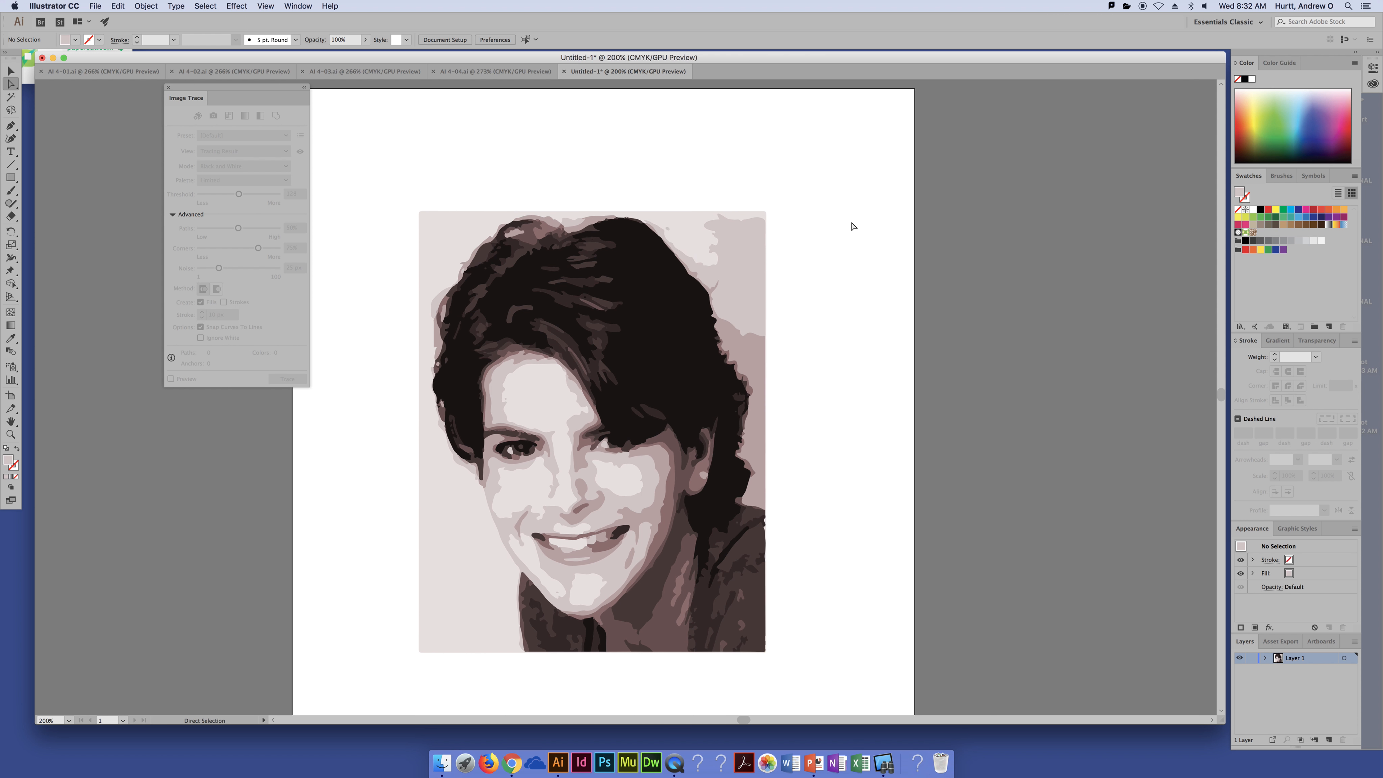
pyautogui.scroll(-3, 804, 290)
pyautogui.hscroll(-2, 804, 290)
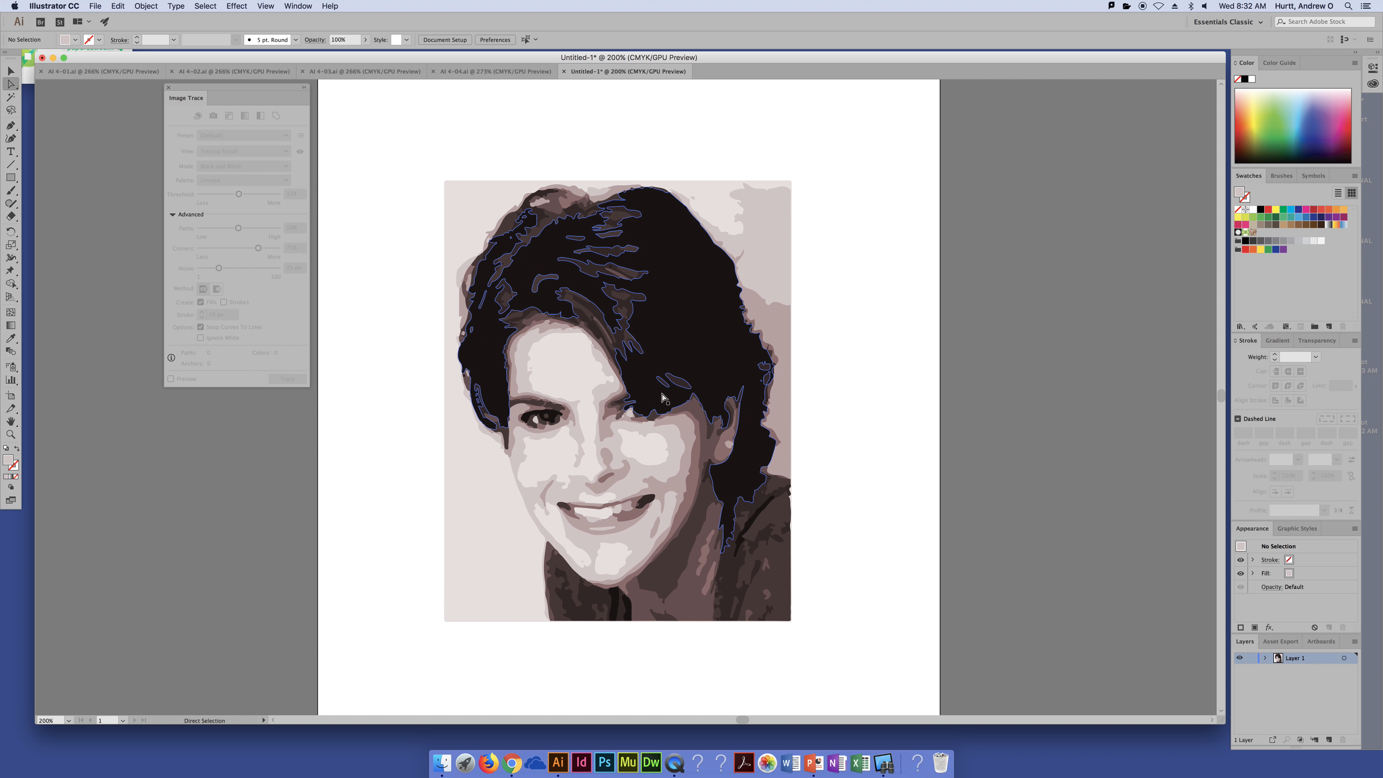
pyautogui.click(586, 380)
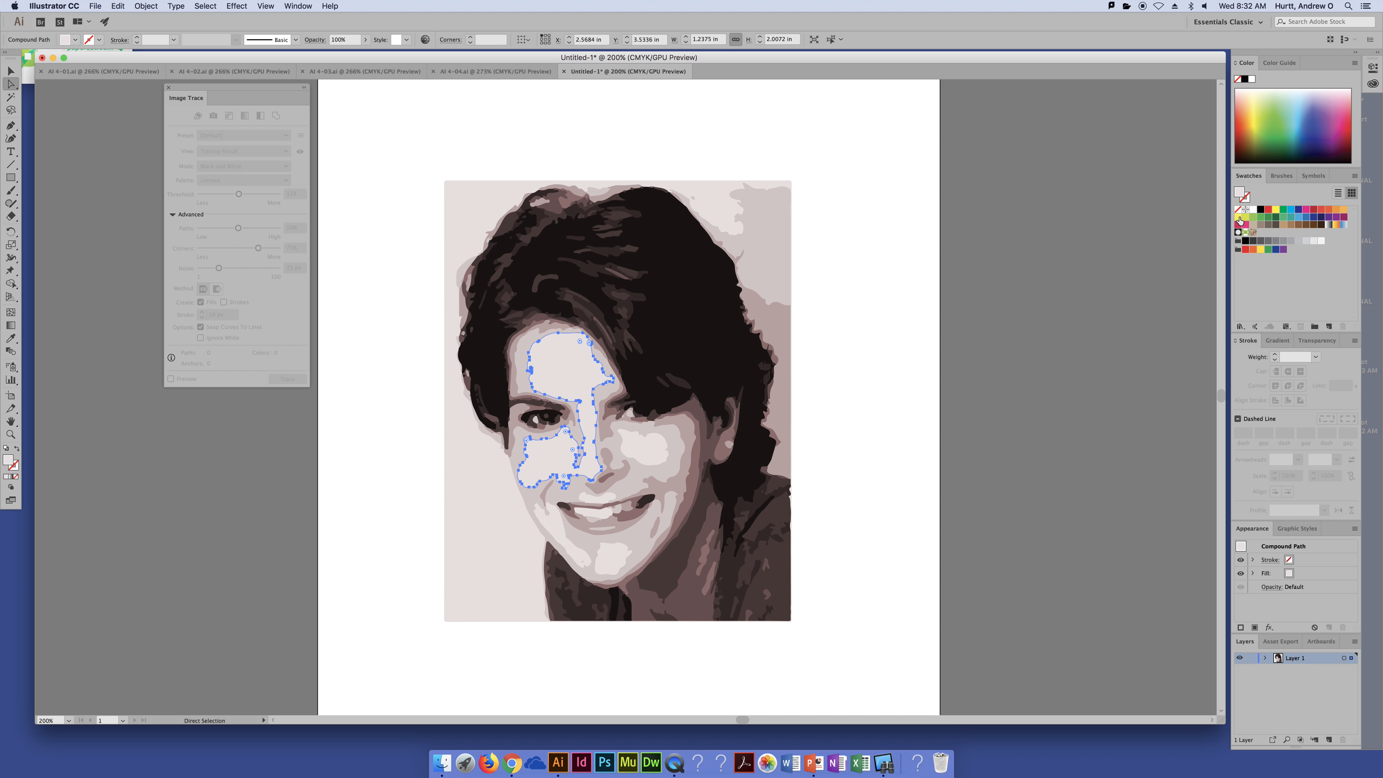
pyautogui.click(1275, 209)
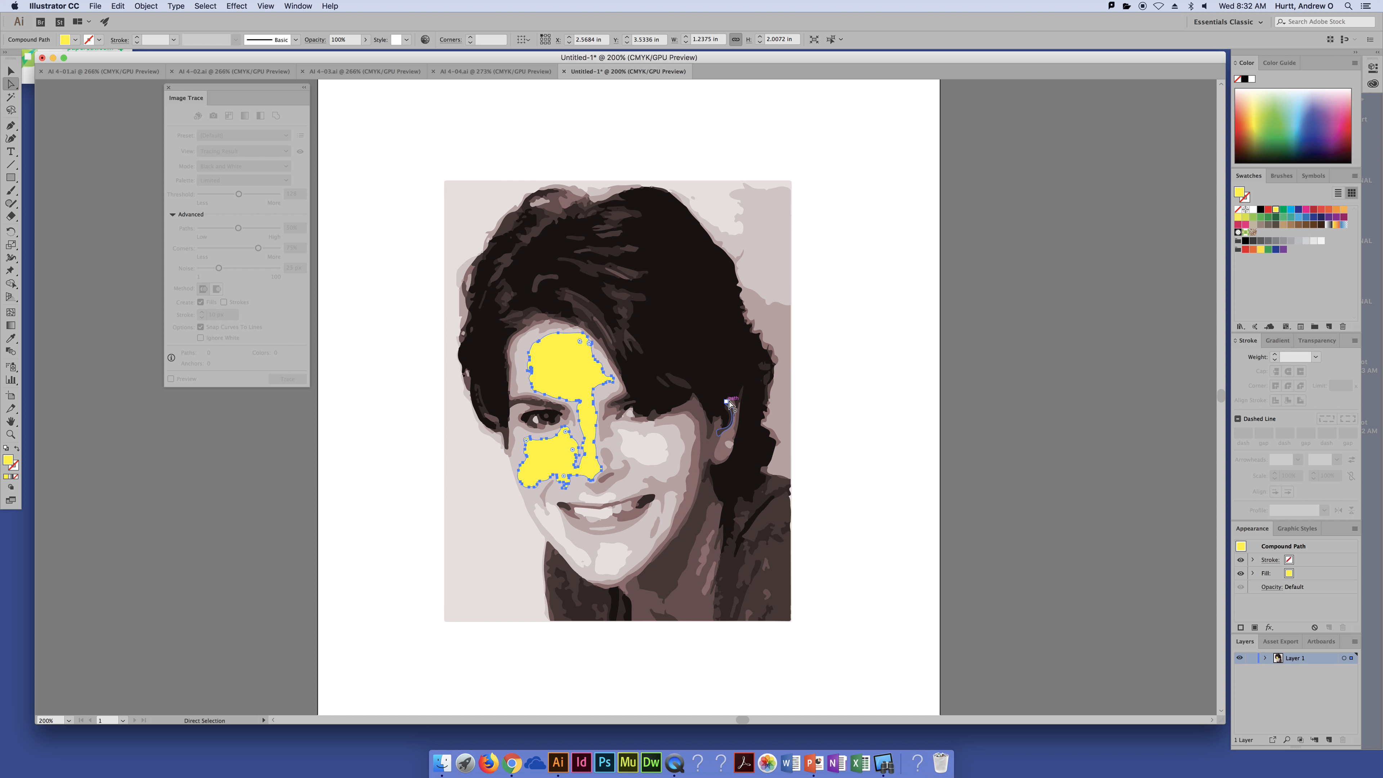
# Step: Fill the cheek and chin highlight shapes with yellow
pyautogui.click(648, 464)
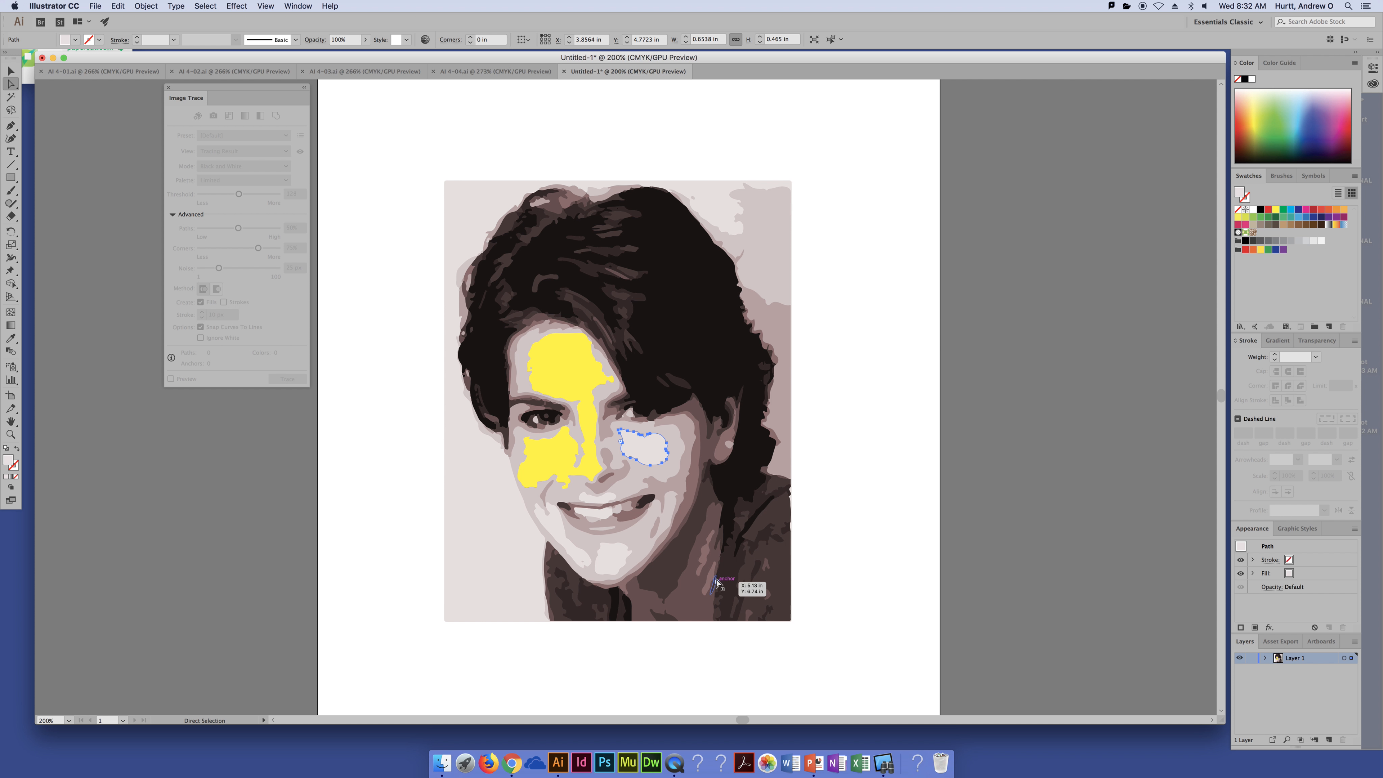
pyautogui.keyDown('shift'); pyautogui.click(627, 557); pyautogui.keyUp('shift')
pyautogui.keyDown('shift'); pyautogui.click(550, 522); pyautogui.keyUp('shift')
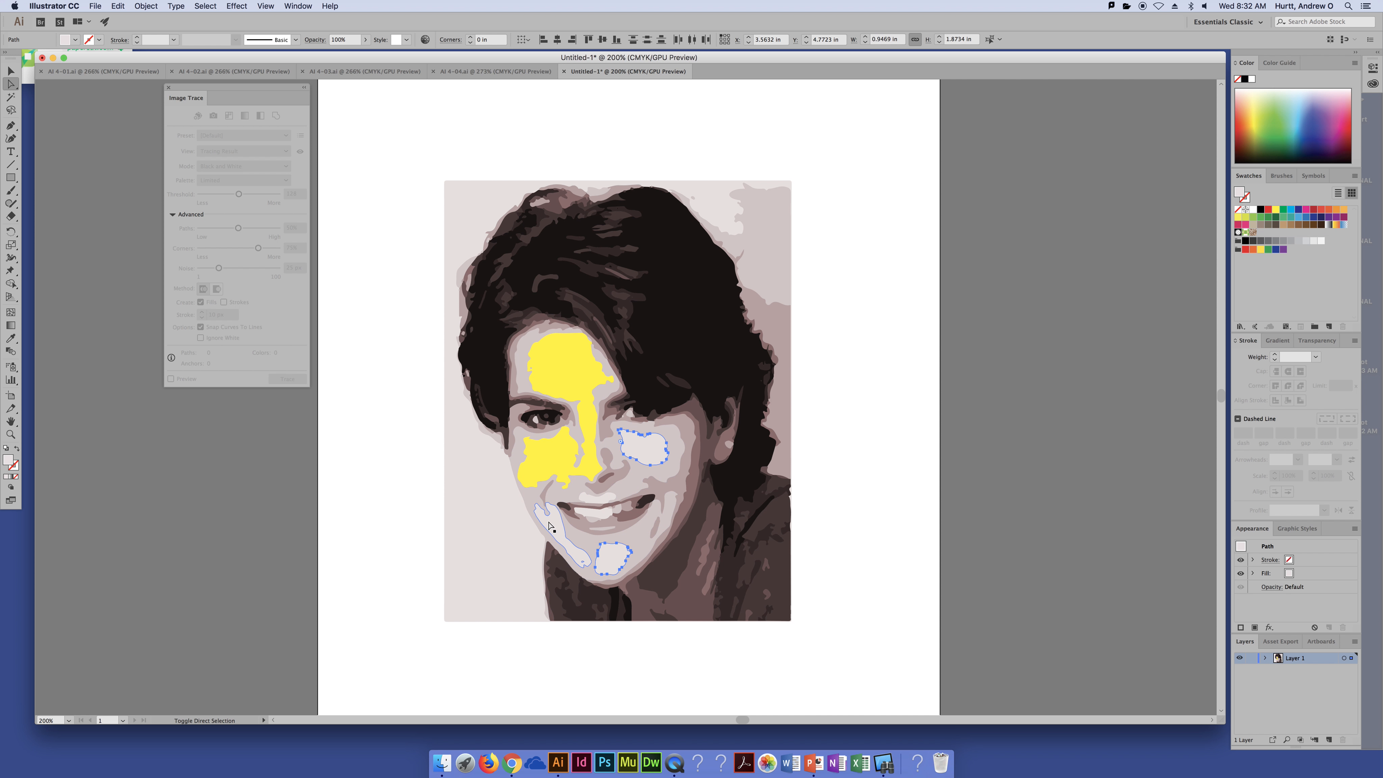
pyautogui.keyDown('shift'); pyautogui.click(598, 509); pyautogui.keyUp('shift')
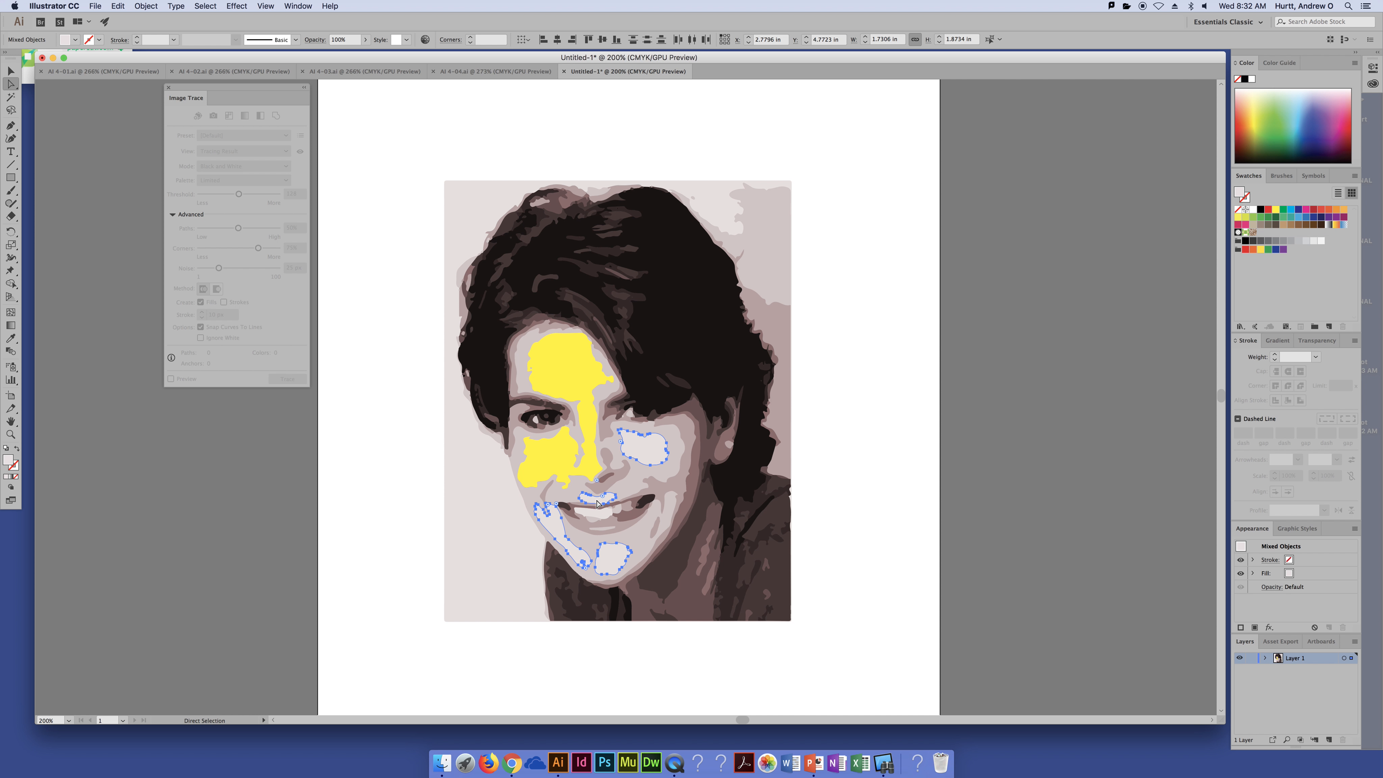
pyautogui.click(1276, 211)
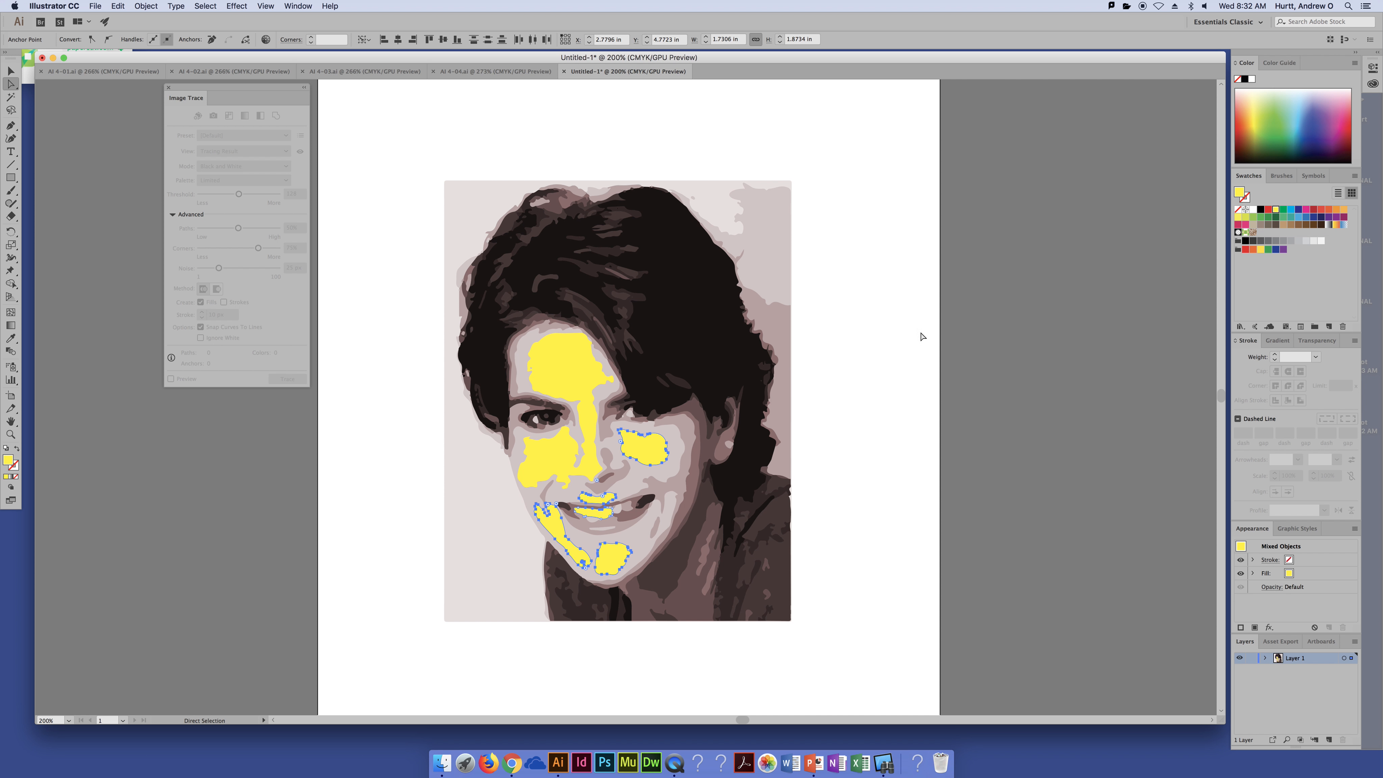
# Step: Fill the face's mid-tone skin shapes with a yellow-green swatch
pyautogui.click(669, 451)
pyautogui.click(676, 452)
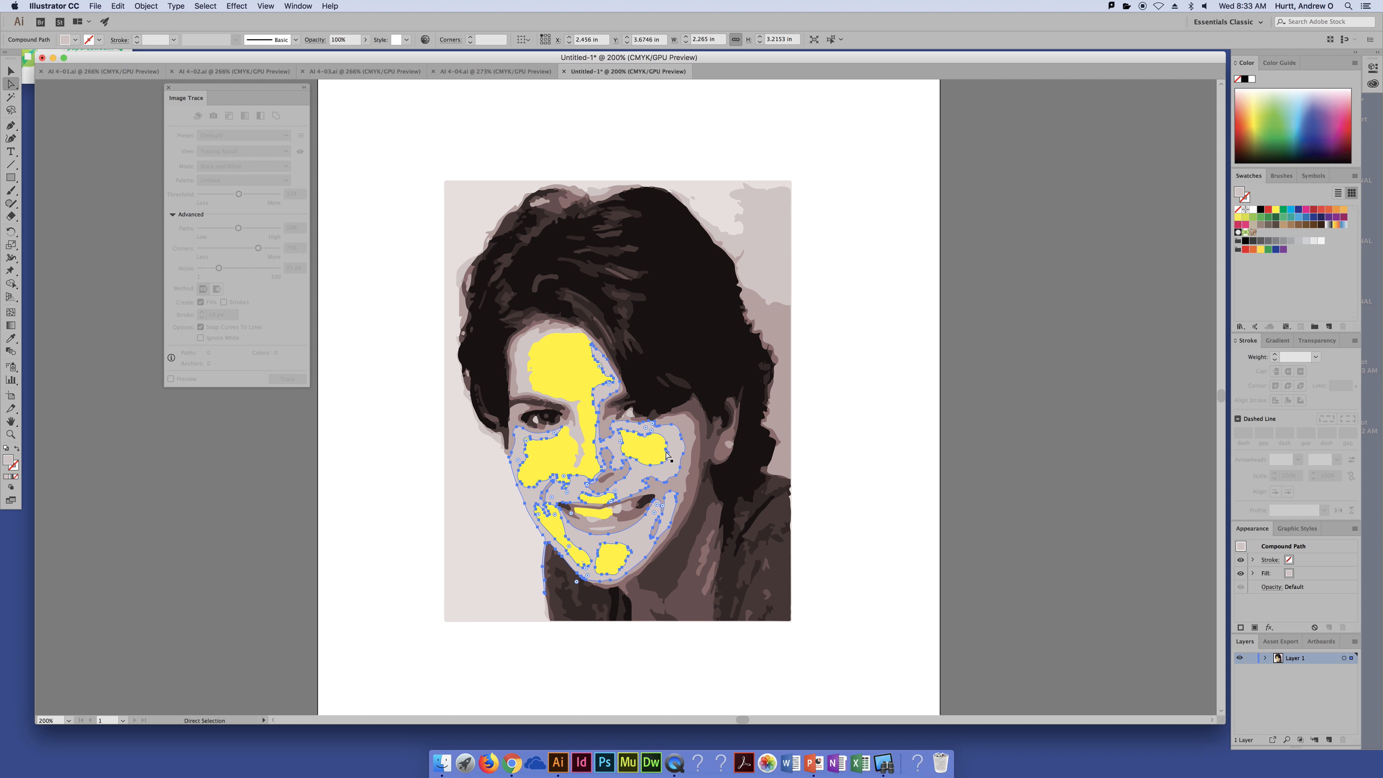
pyautogui.keyDown('shift'); pyautogui.click(524, 361); pyautogui.keyUp('shift')
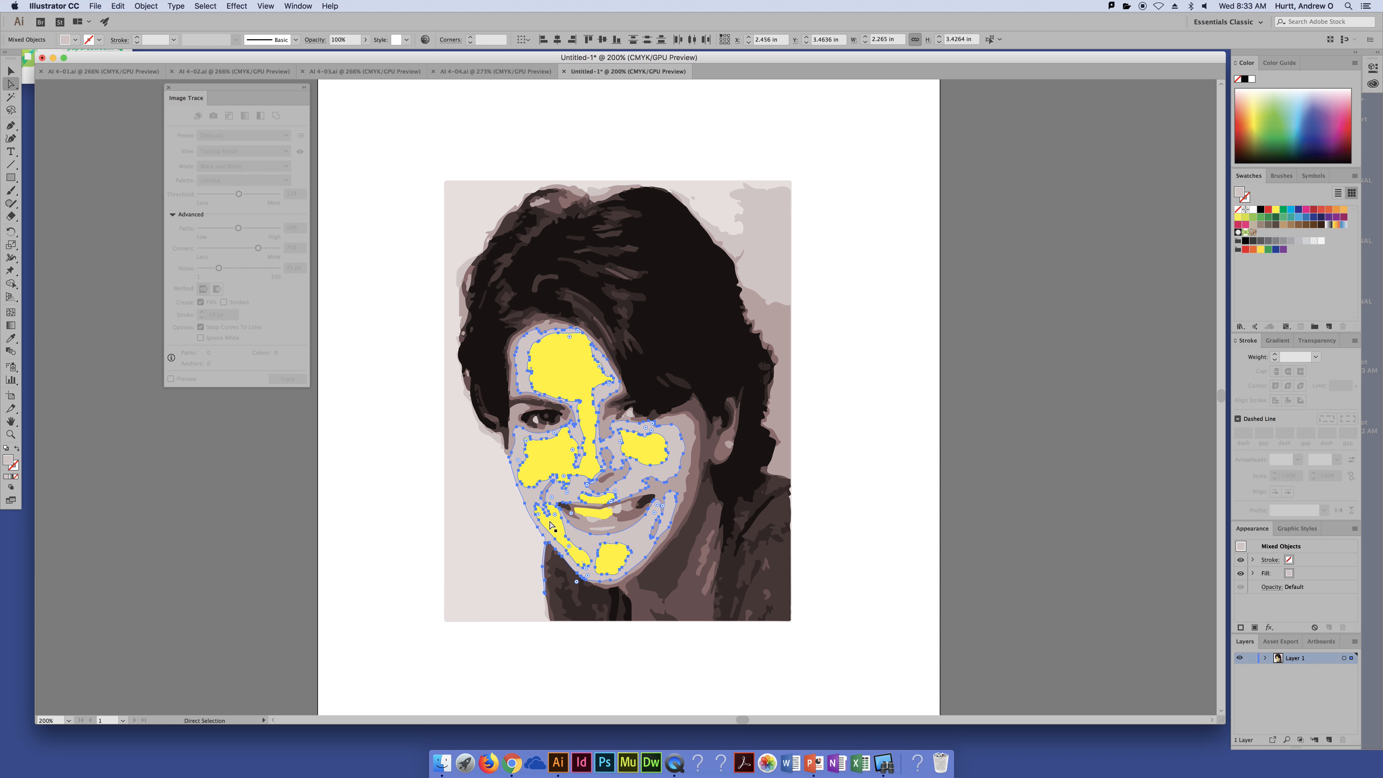
pyautogui.click(1246, 217)
pyautogui.click(888, 285)
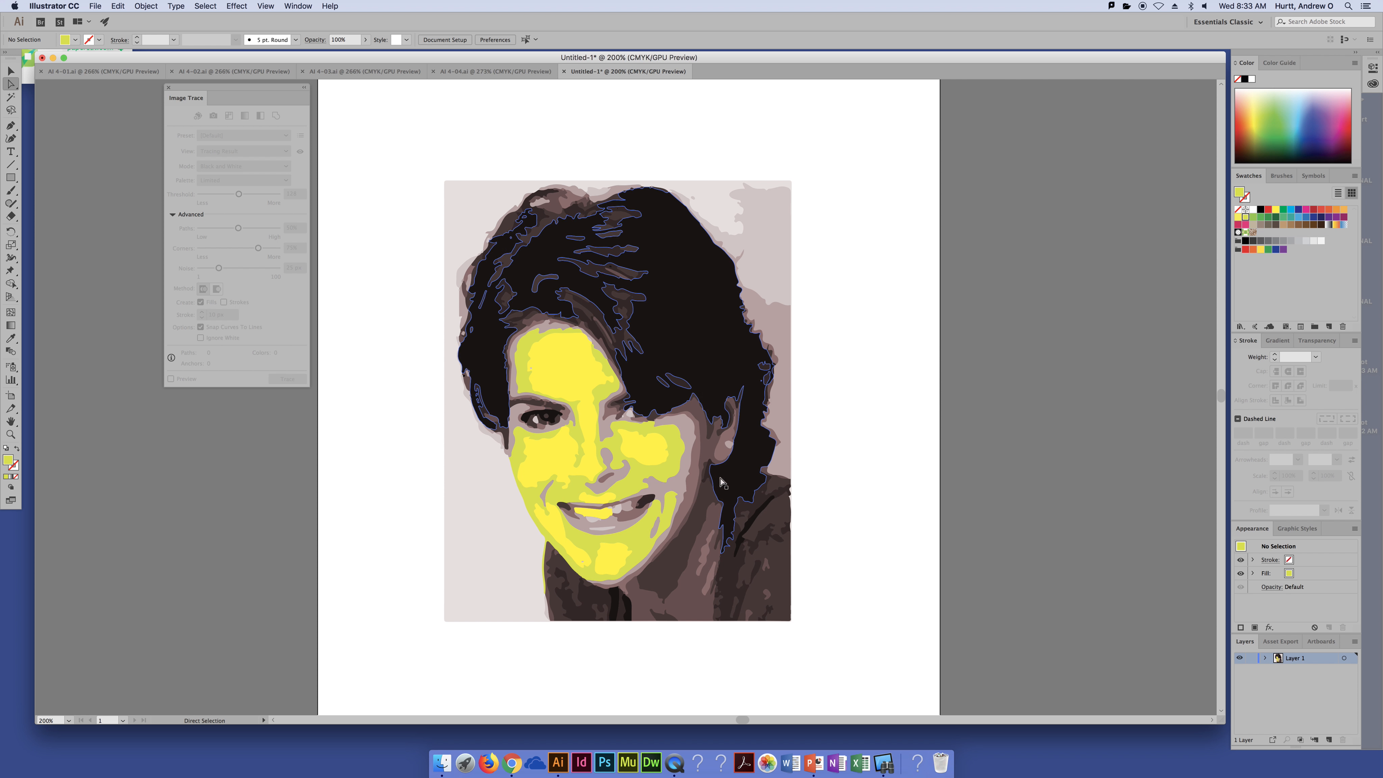
# Step: Fill the darker shadow shapes along the face's edges with a green swatch
pyautogui.click(684, 443)
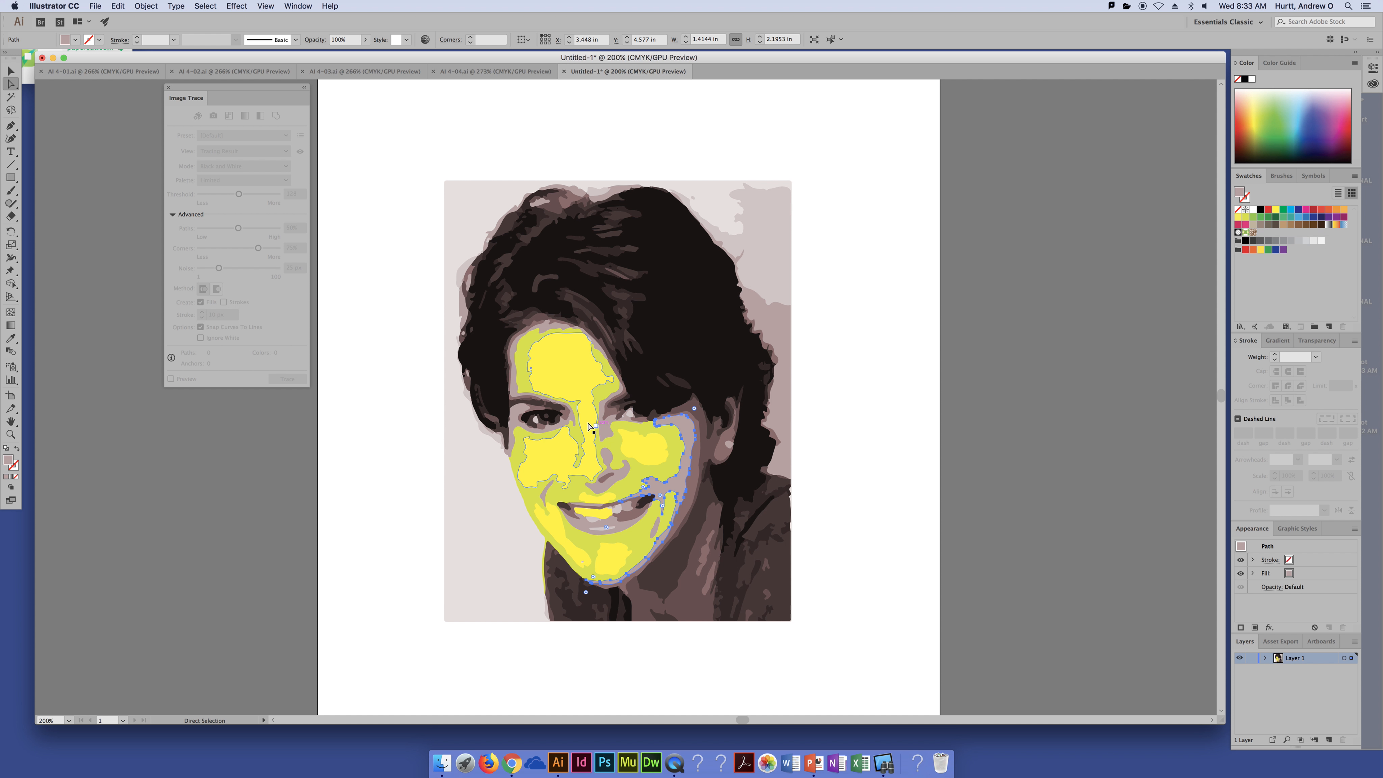
pyautogui.keyDown('shift'); pyautogui.click(606, 430); pyautogui.keyUp('shift')
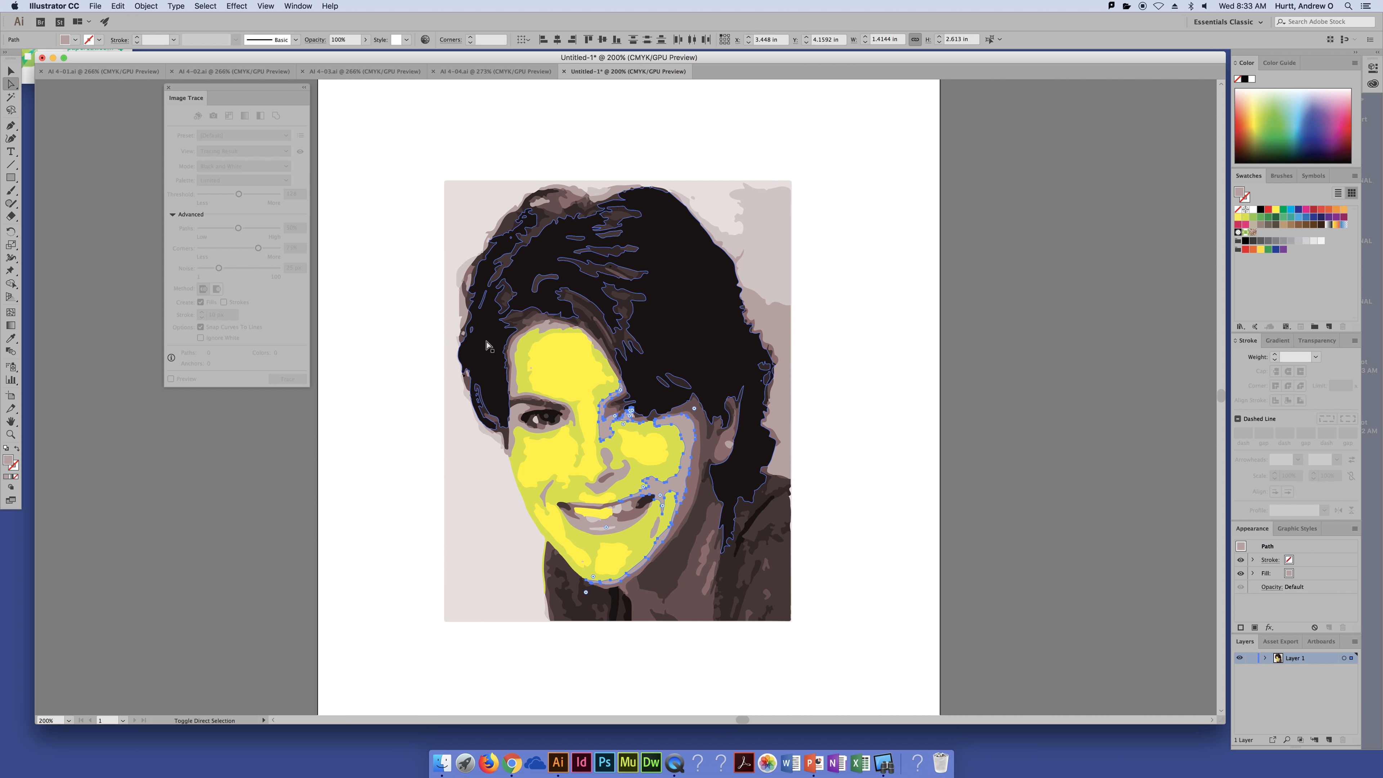
pyautogui.keyDown('shift'); pyautogui.click(515, 390); pyautogui.keyUp('shift')
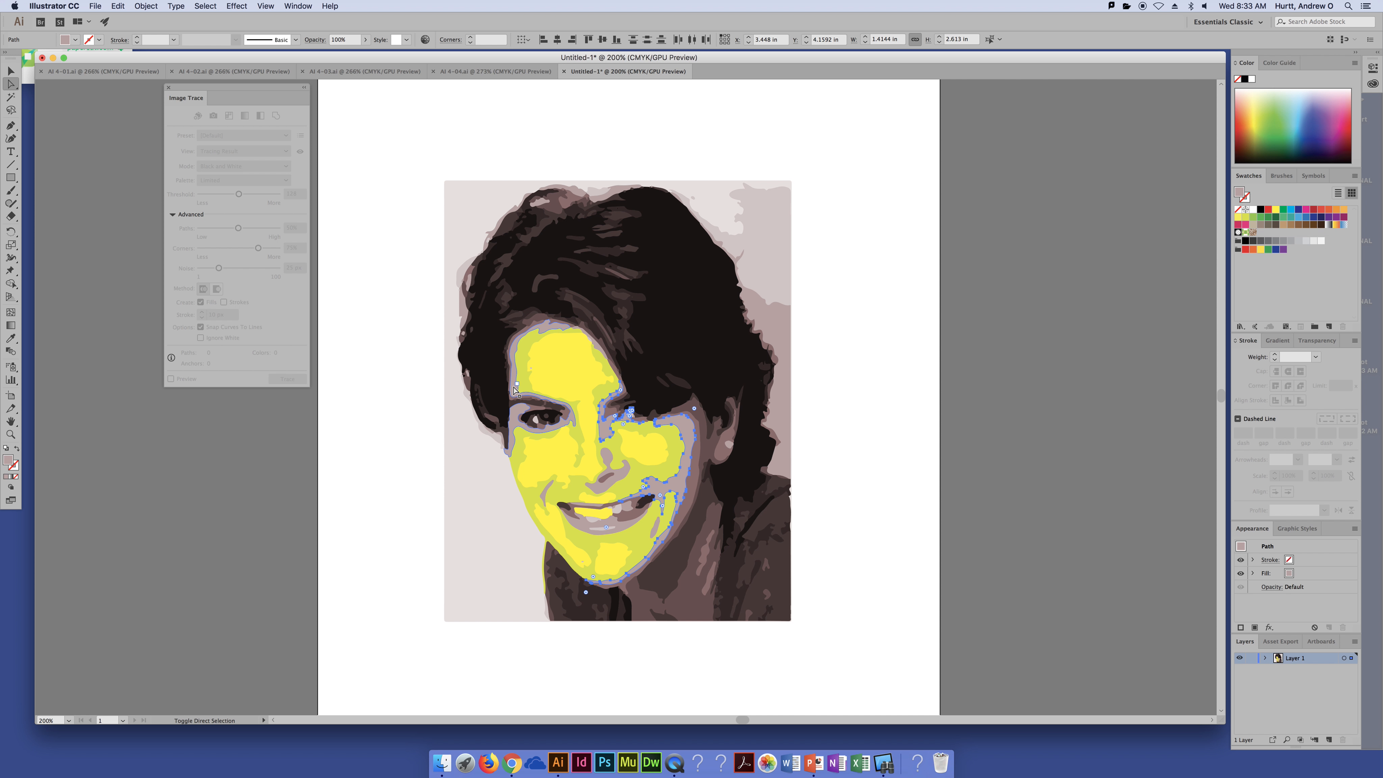
pyautogui.keyDown('shift'); pyautogui.click(512, 391); pyautogui.keyUp('shift')
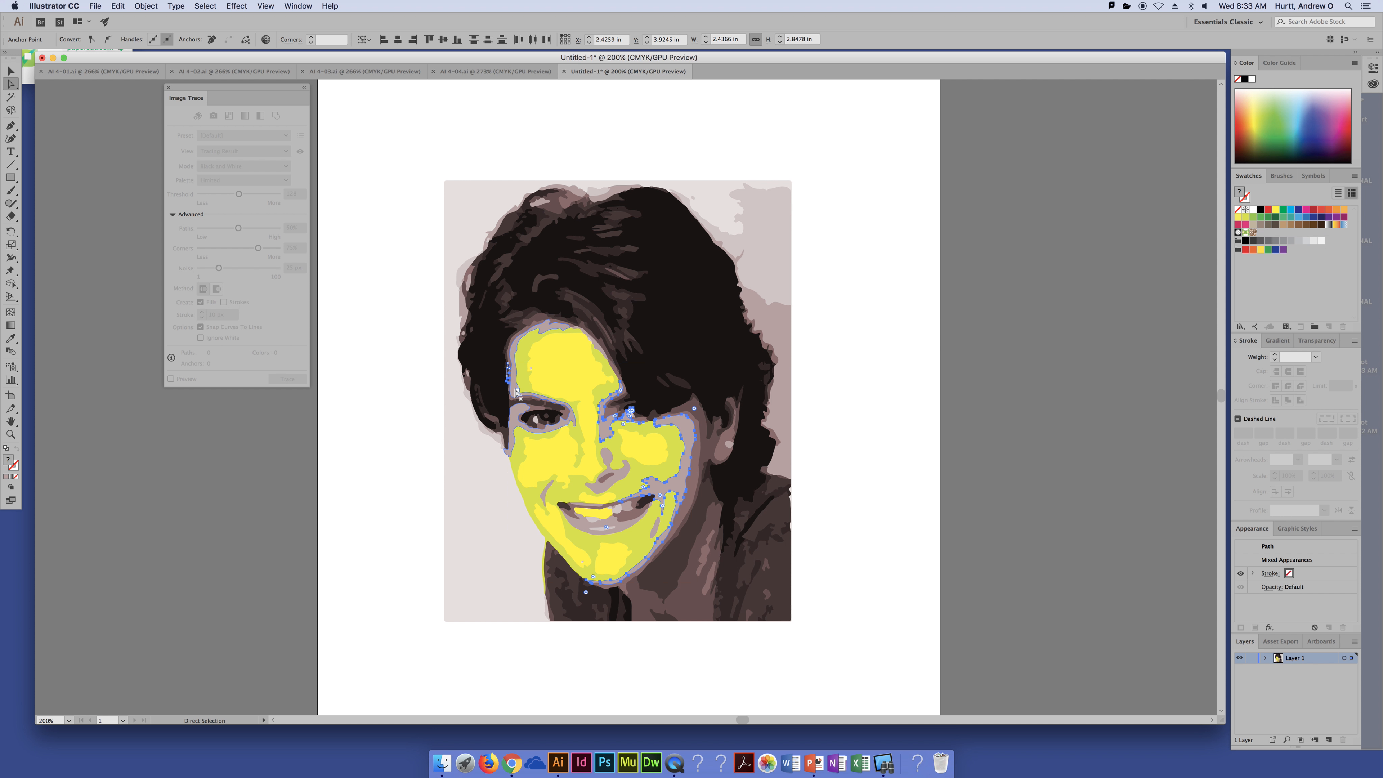
pyautogui.press('super+equal')
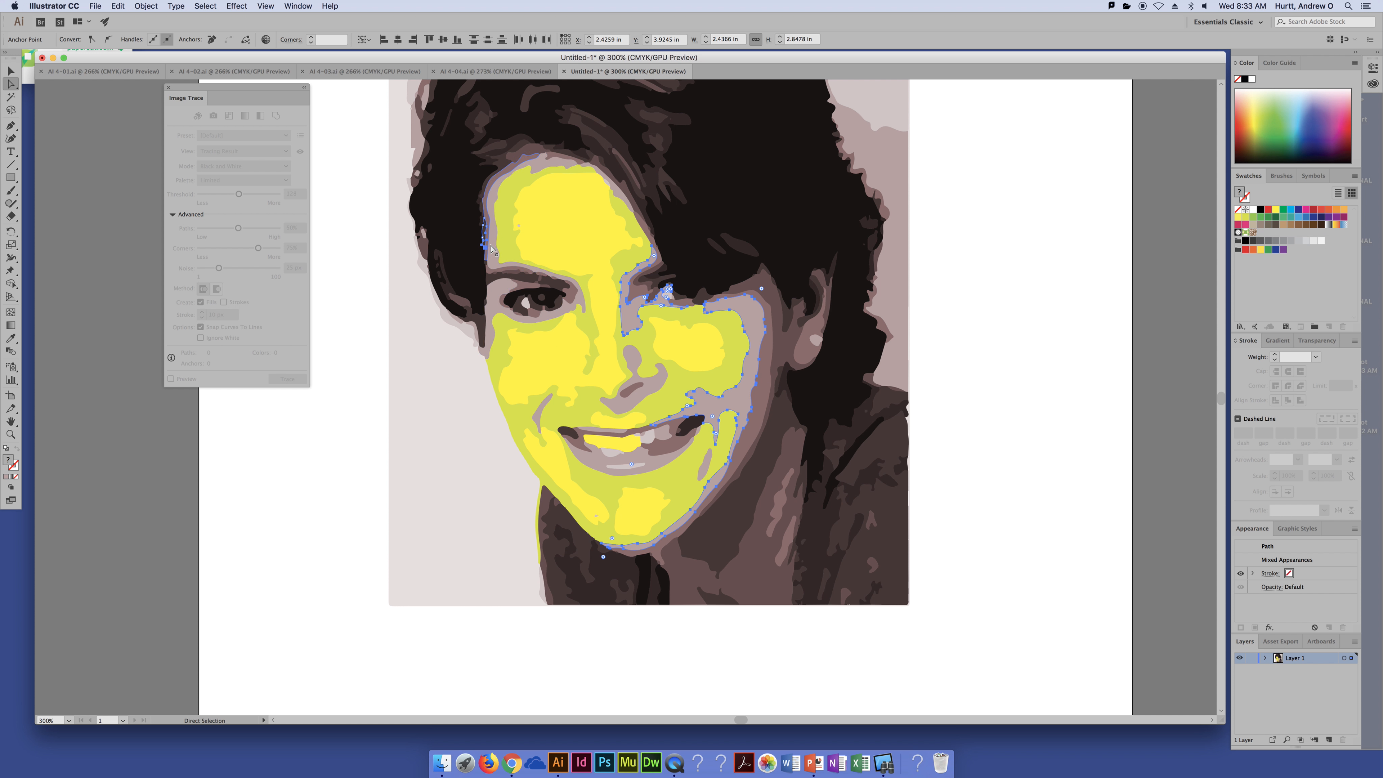
pyautogui.click(493, 249)
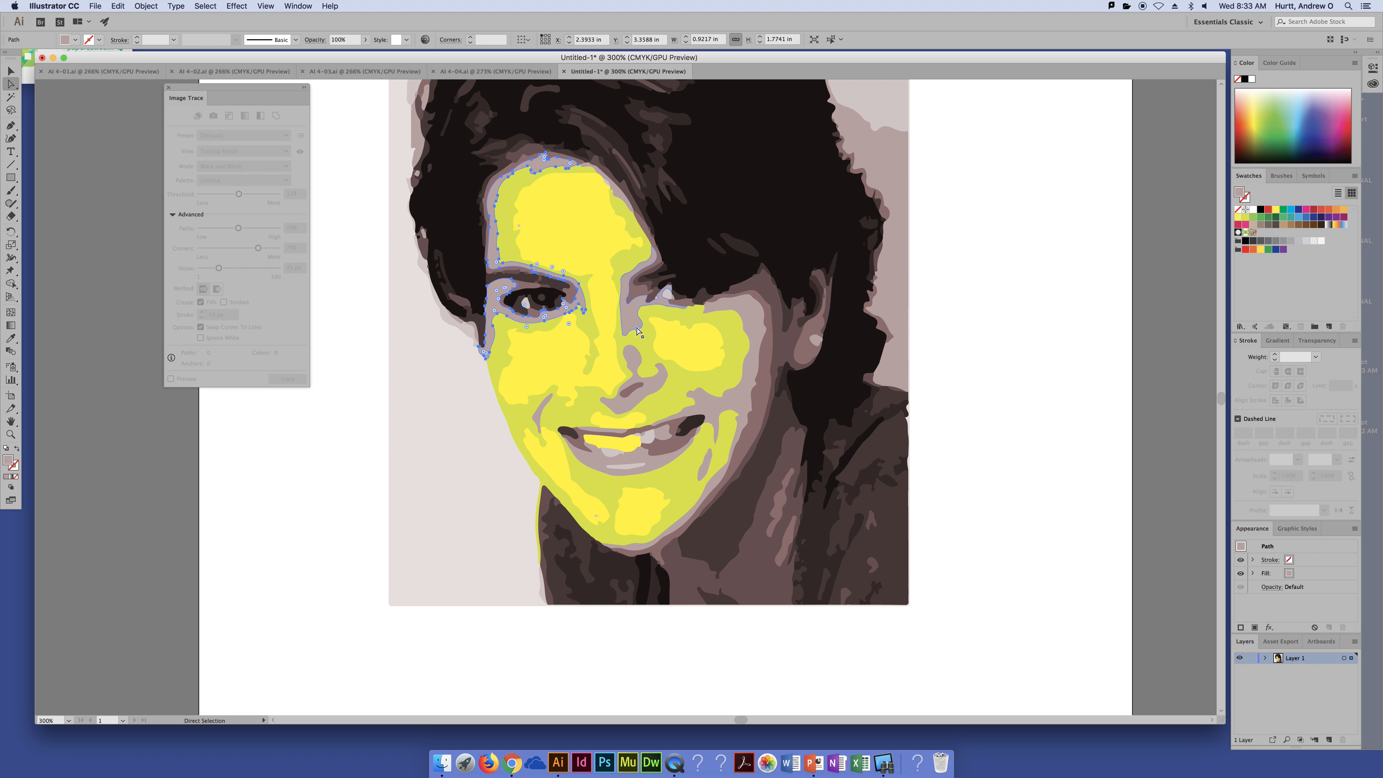
pyautogui.keyDown('shift'); pyautogui.click(727, 319); pyautogui.keyUp('shift')
pyautogui.keyDown('shift'); pyautogui.click(762, 323); pyautogui.keyUp('shift')
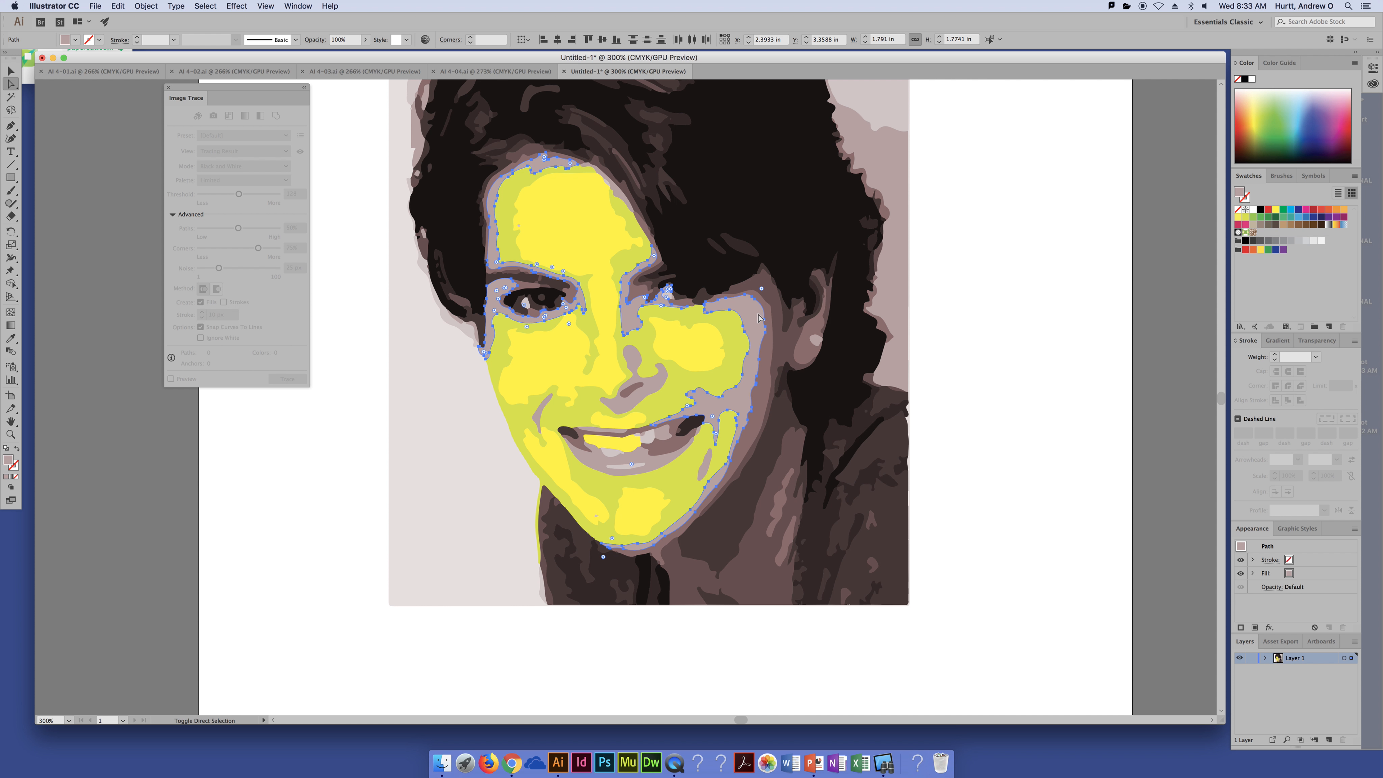
pyautogui.keyDown('shift'); pyautogui.click(644, 460); pyautogui.keyUp('shift')
pyautogui.click(1262, 218)
pyautogui.click(1073, 270)
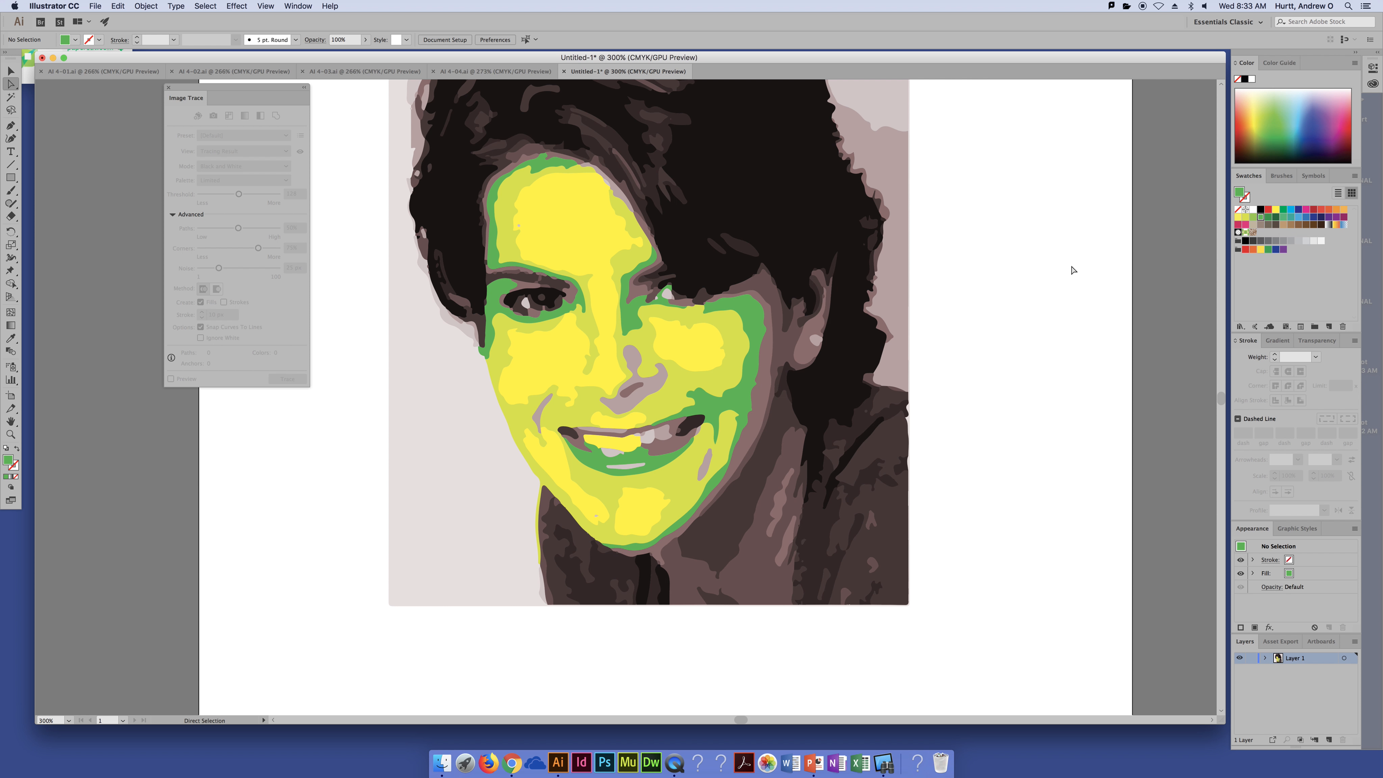
# Step: Fill the lower lip and the mouth corner shapes with a dark green swatch
pyautogui.click(609, 451)
pyautogui.keyDown('shift'); pyautogui.click(626, 466); pyautogui.keyUp('shift')
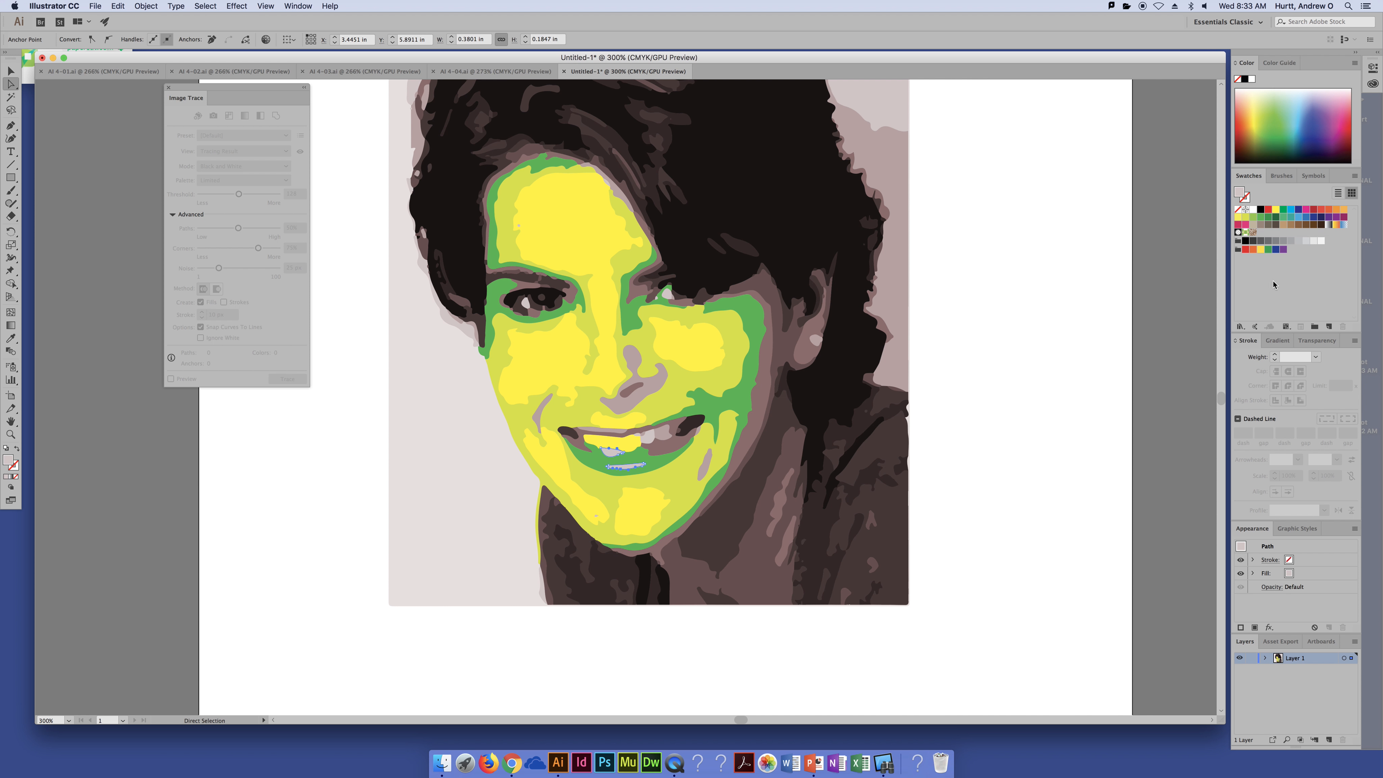
pyautogui.click(1273, 221)
pyautogui.click(1087, 309)
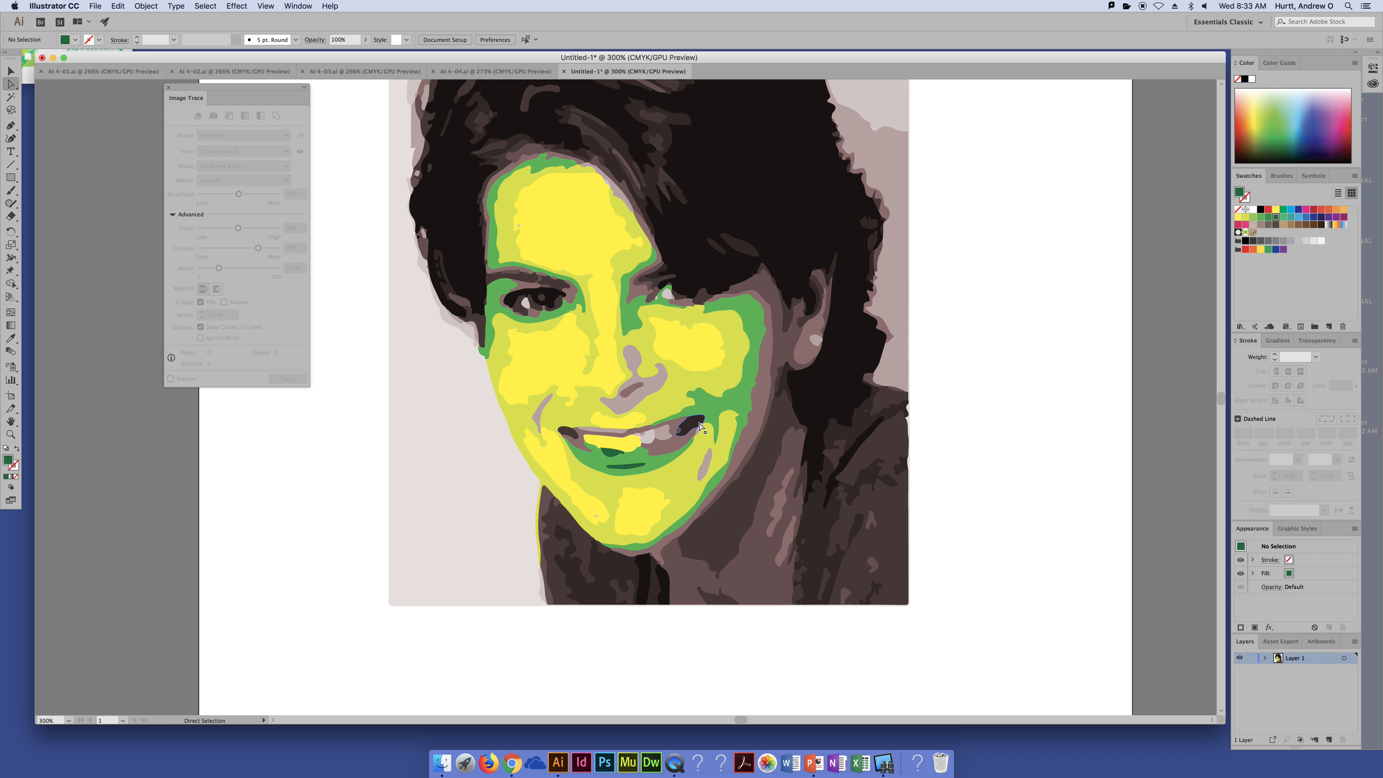
pyautogui.click(570, 433)
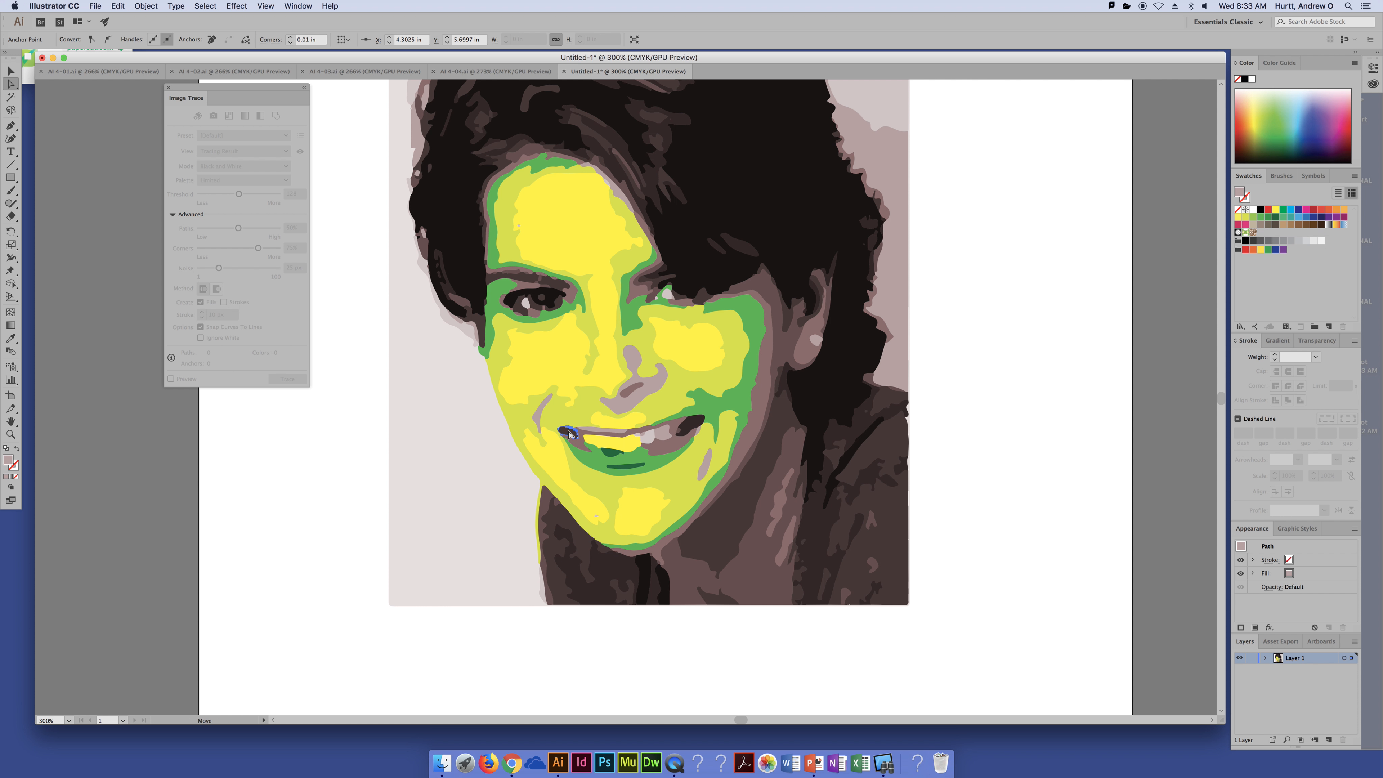
pyautogui.keyDown('shift'); pyautogui.click(696, 424); pyautogui.keyUp('shift')
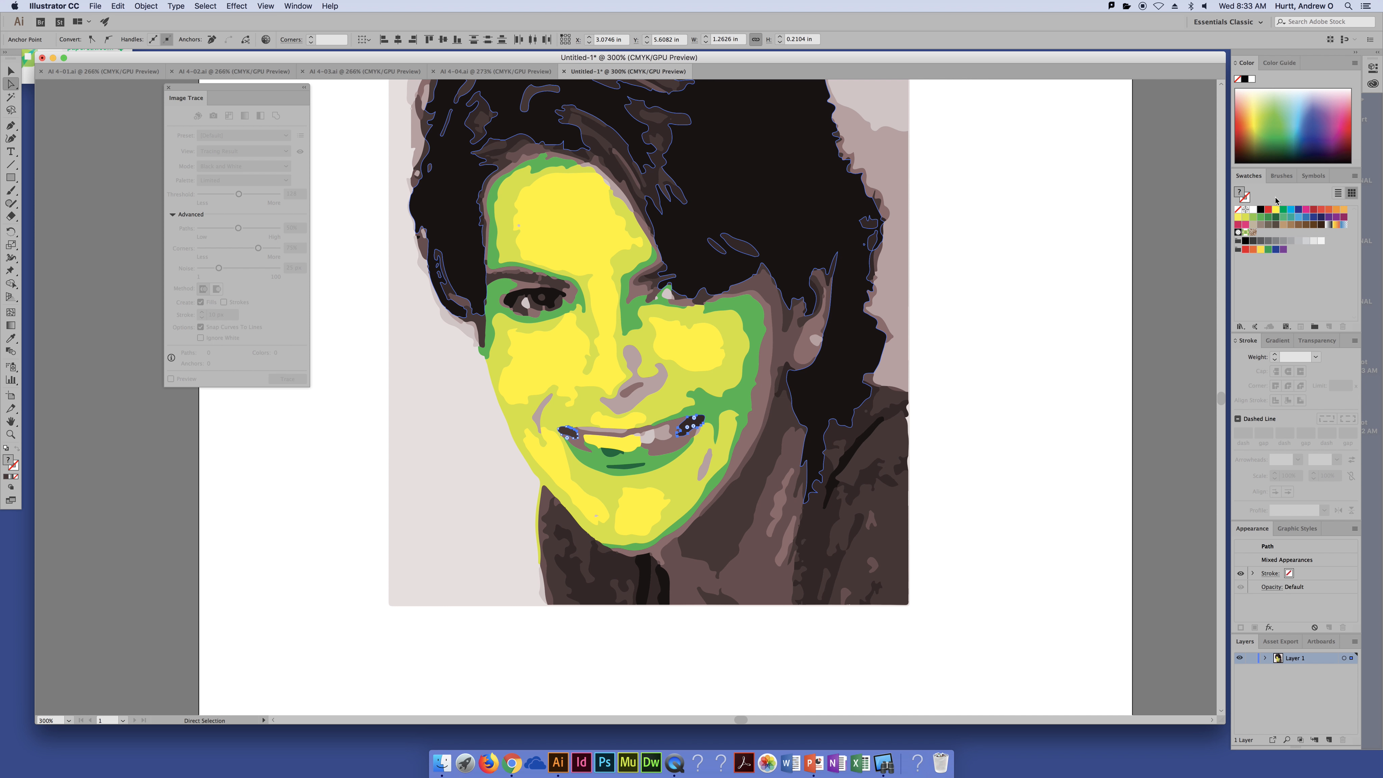
pyautogui.click(1277, 218)
pyautogui.click(1033, 284)
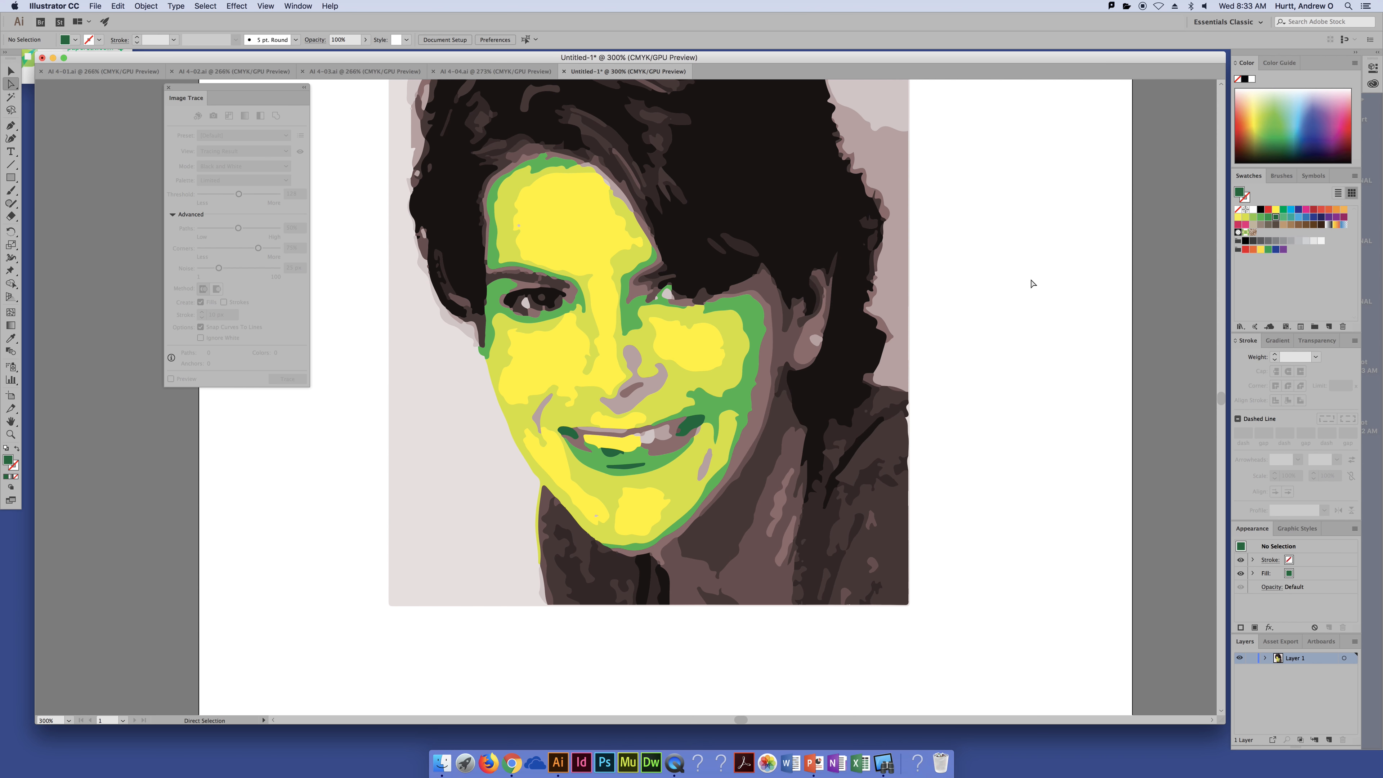
# Step: Fill the shadow shapes beside the nose and cheek with a green swatch
pyautogui.press('super+minus')
pyautogui.press('super+minus')
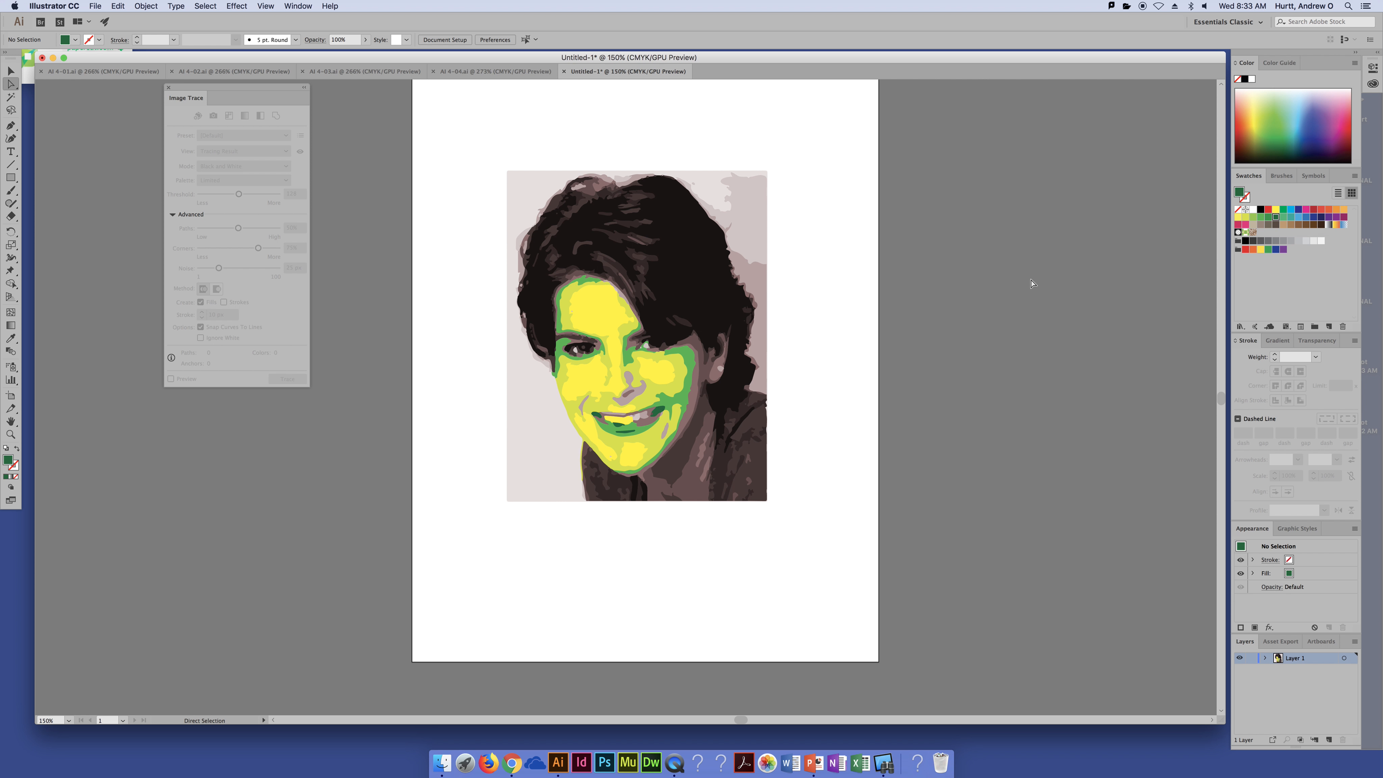
pyautogui.click(581, 407)
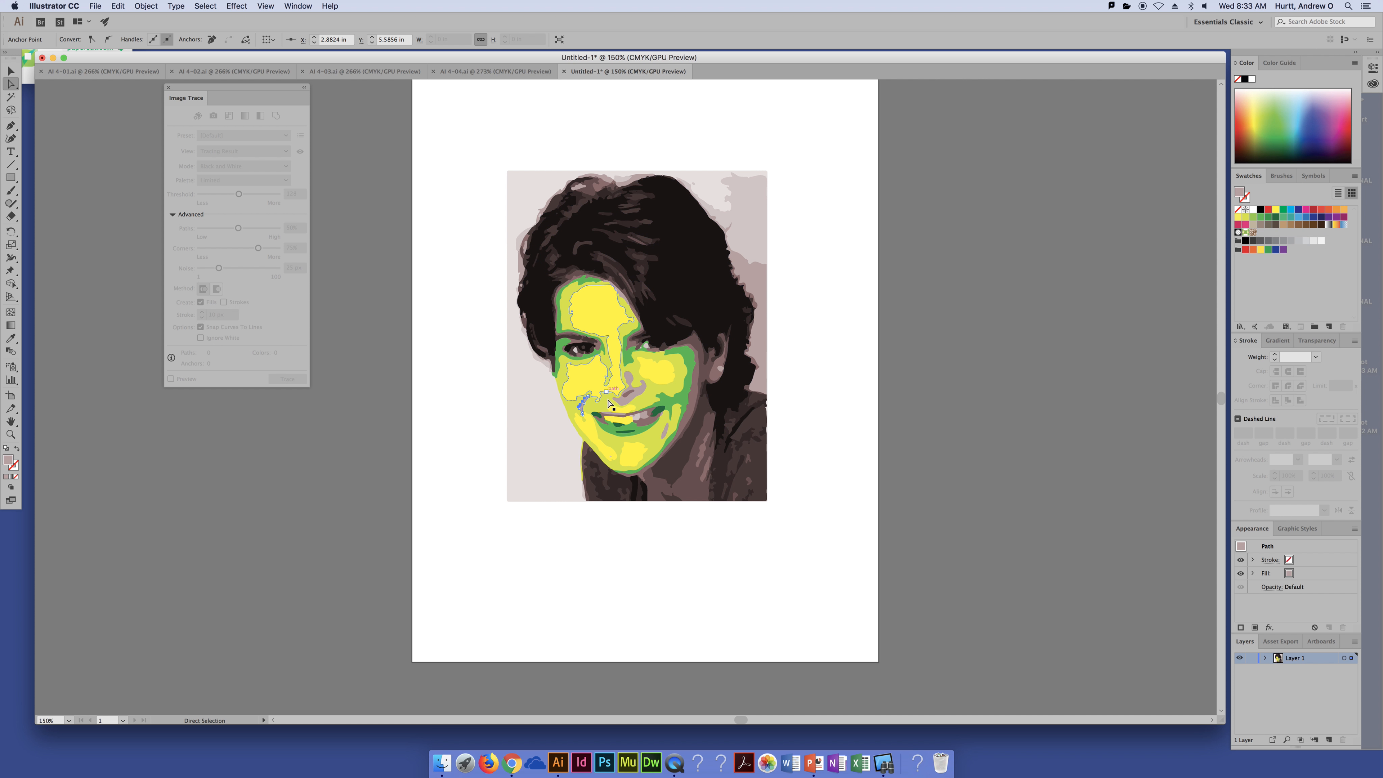
pyautogui.click(642, 397)
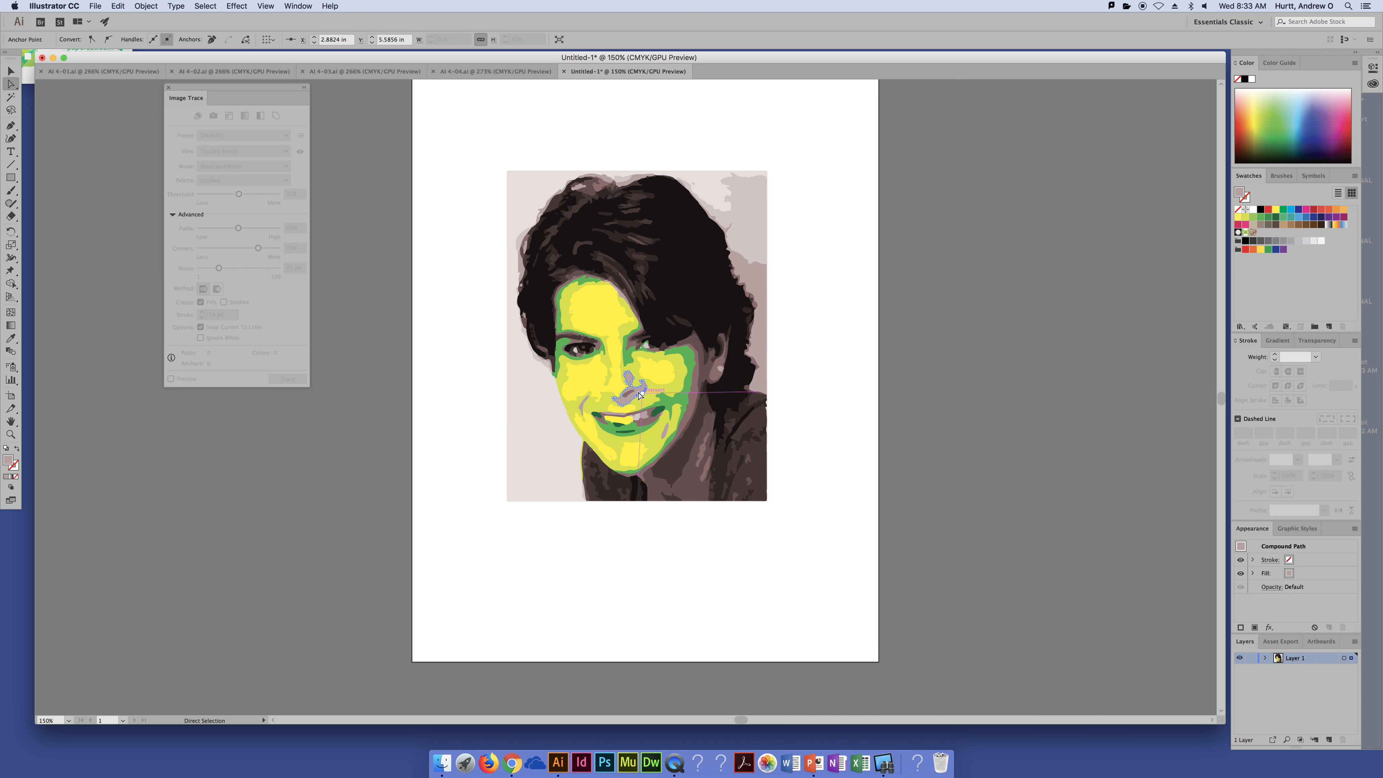
pyautogui.click(1271, 220)
pyautogui.click(624, 556)
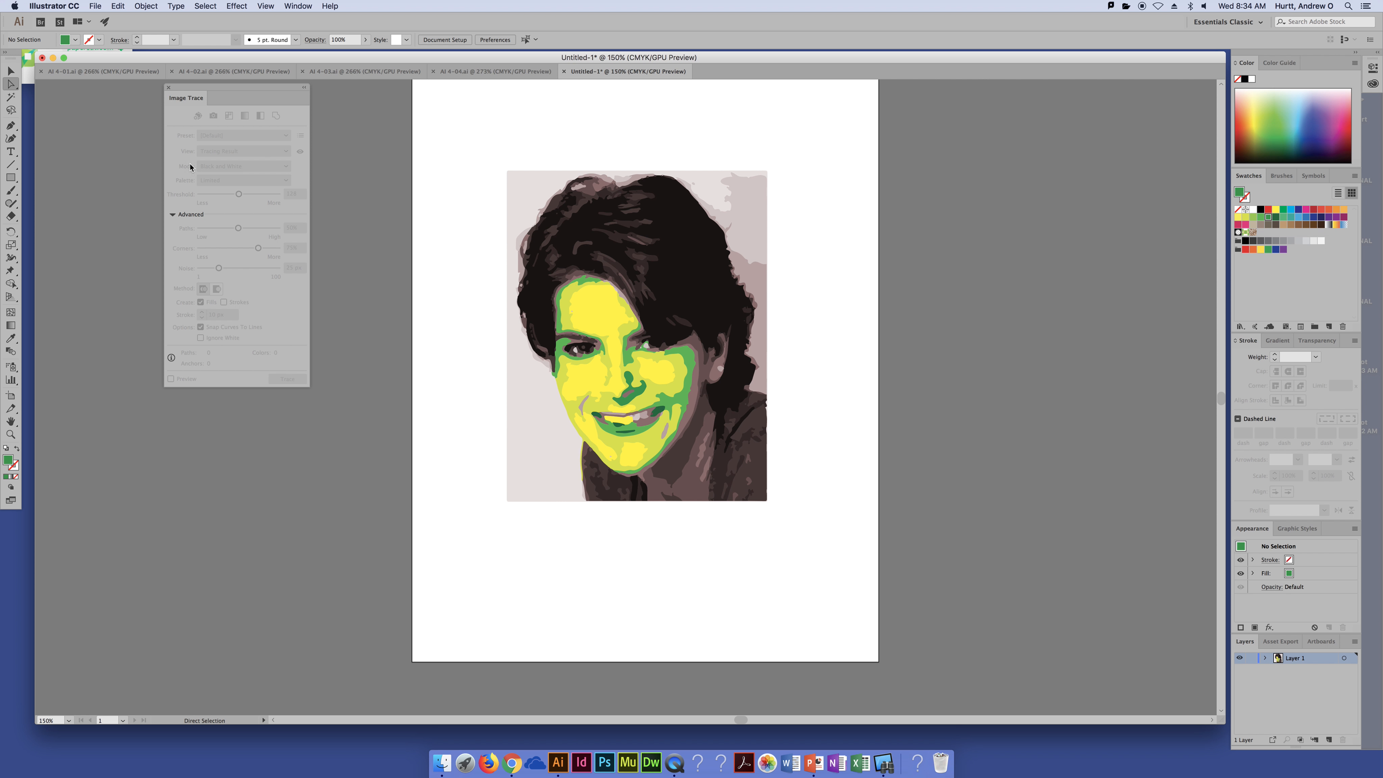
pyautogui.click(11, 71)
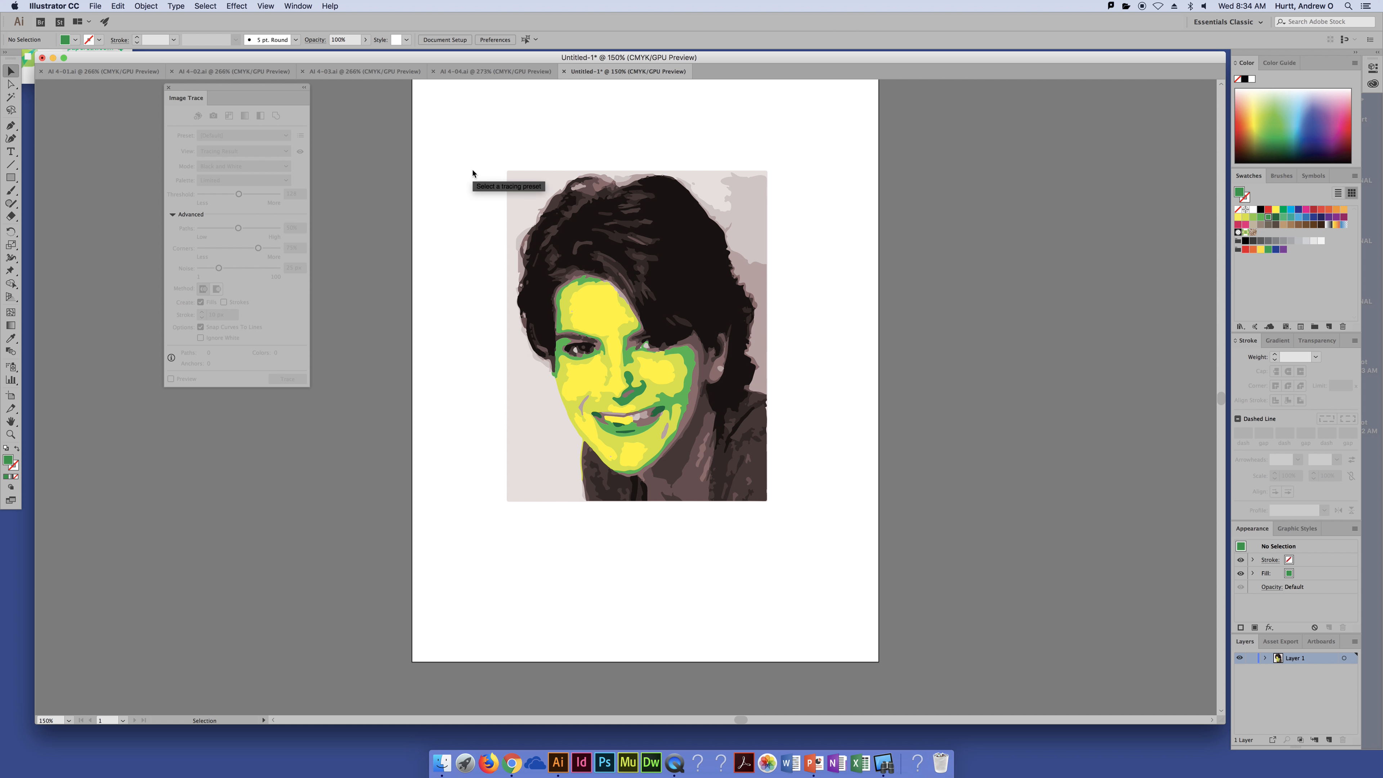